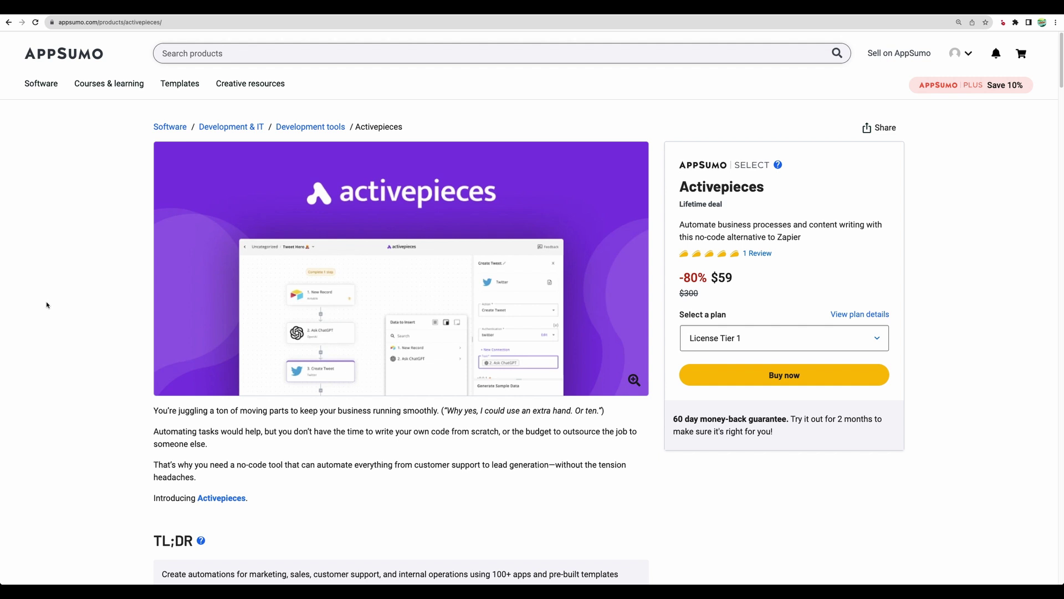
Step: Scroll through AppSumo's Activepieces lifetime deal page to review the offer
{"action": "scroll", "coordinate": [47, 304], "scroll_direction": "down", "scroll_amount": 6}
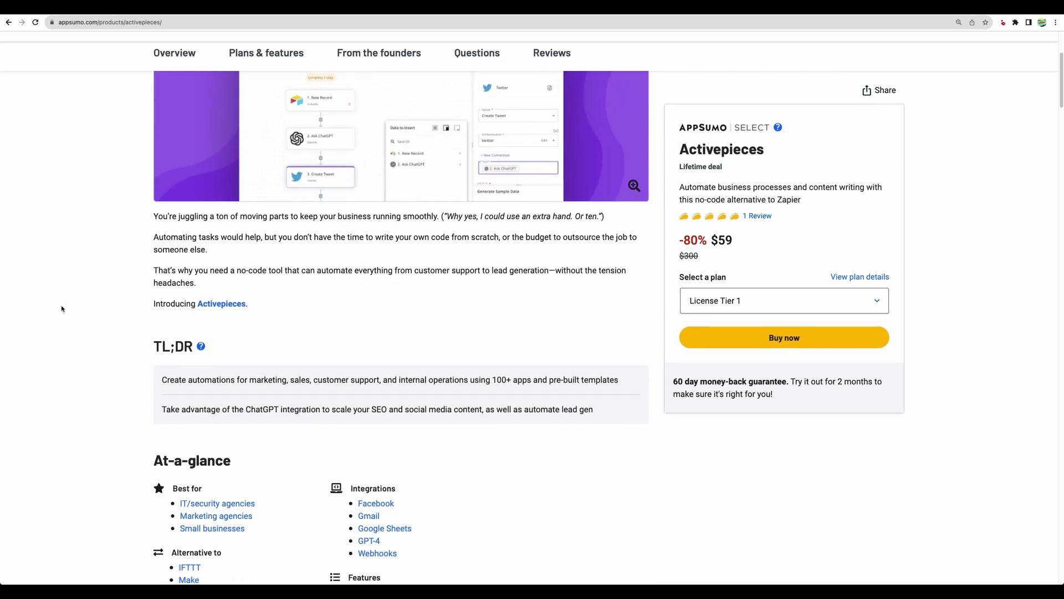
{"action": "scroll", "coordinate": [62, 310], "scroll_direction": "down", "scroll_amount": 2}
{"action": "left_click_drag", "start_coordinate": [206, 374], "coordinate": [130, 368]}
{"action": "scroll", "coordinate": [131, 366], "scroll_direction": "up", "scroll_amount": 8}
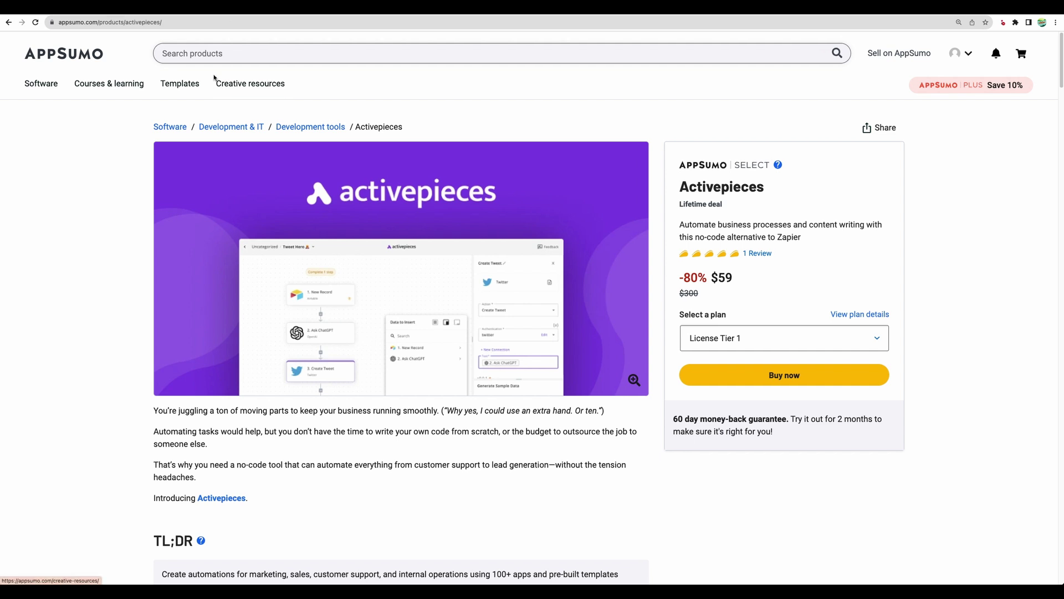
{"action": "scroll", "coordinate": [284, 326], "scroll_direction": "down", "scroll_amount": 10}
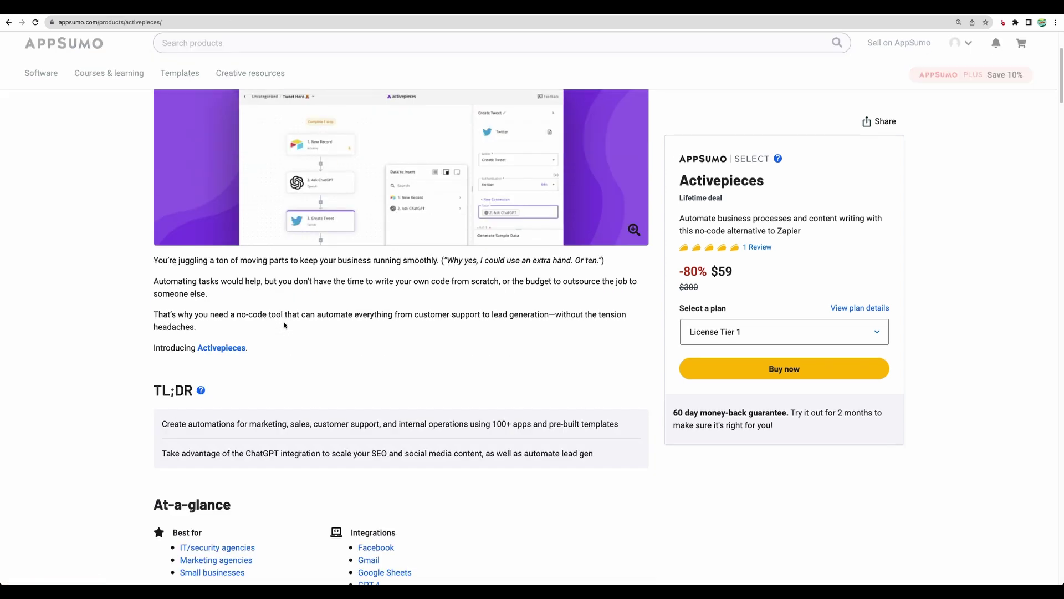
Step: Highlight Zapier among the listed alternatives, then scroll to the Plans & features license tiers
{"action": "left_click", "coordinate": [284, 326]}
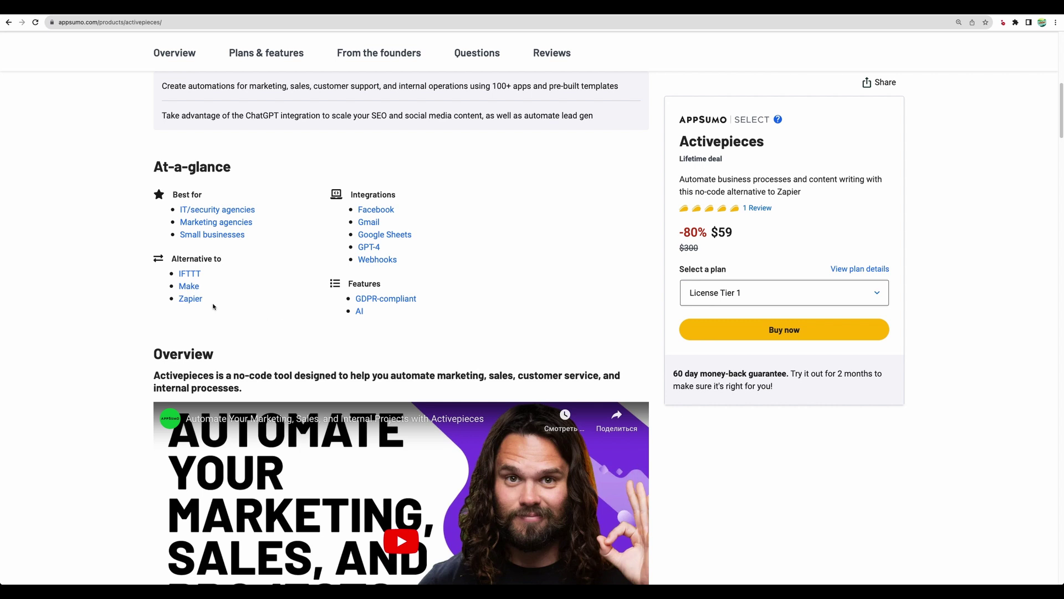
{"action": "left_click_drag", "start_coordinate": [214, 306], "coordinate": [178, 299]}
{"action": "scroll", "coordinate": [285, 336], "scroll_direction": "down", "scroll_amount": 15}
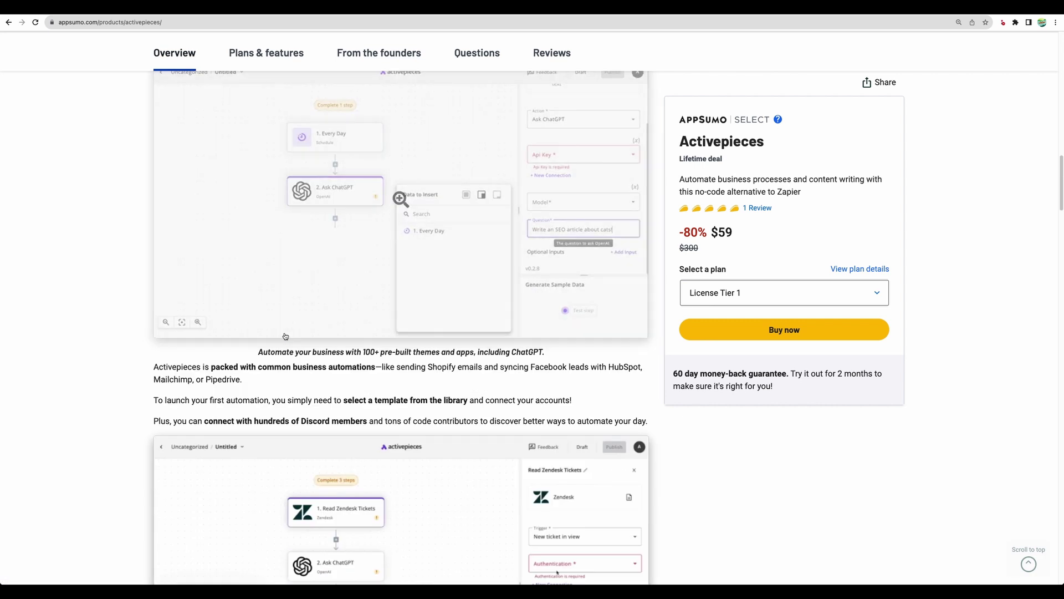
{"action": "scroll", "coordinate": [285, 336], "scroll_direction": "down", "scroll_amount": 15}
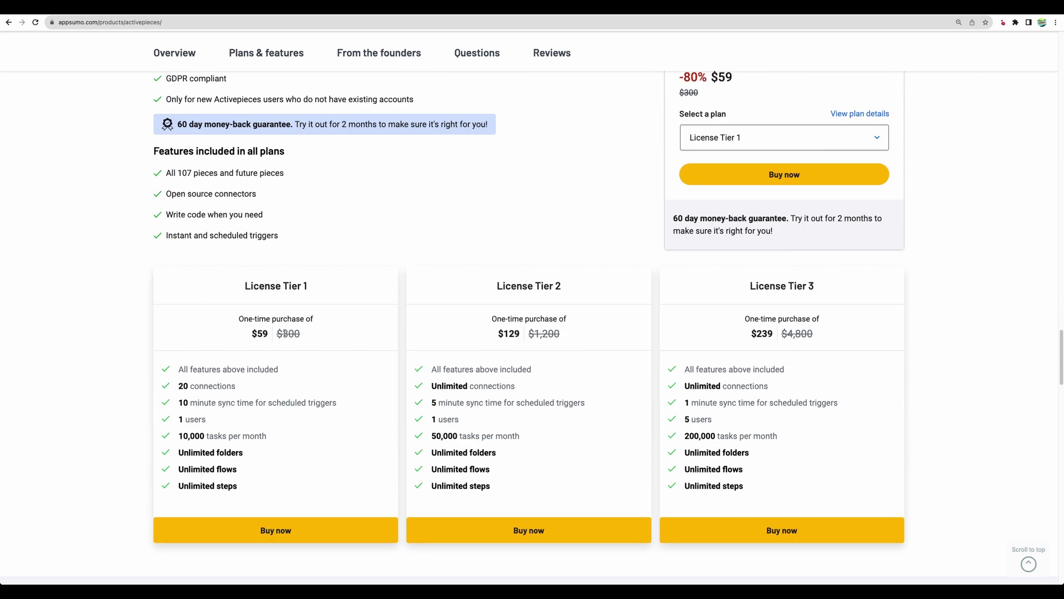
{"action": "scroll", "coordinate": [332, 201], "scroll_direction": "up", "scroll_amount": 1}
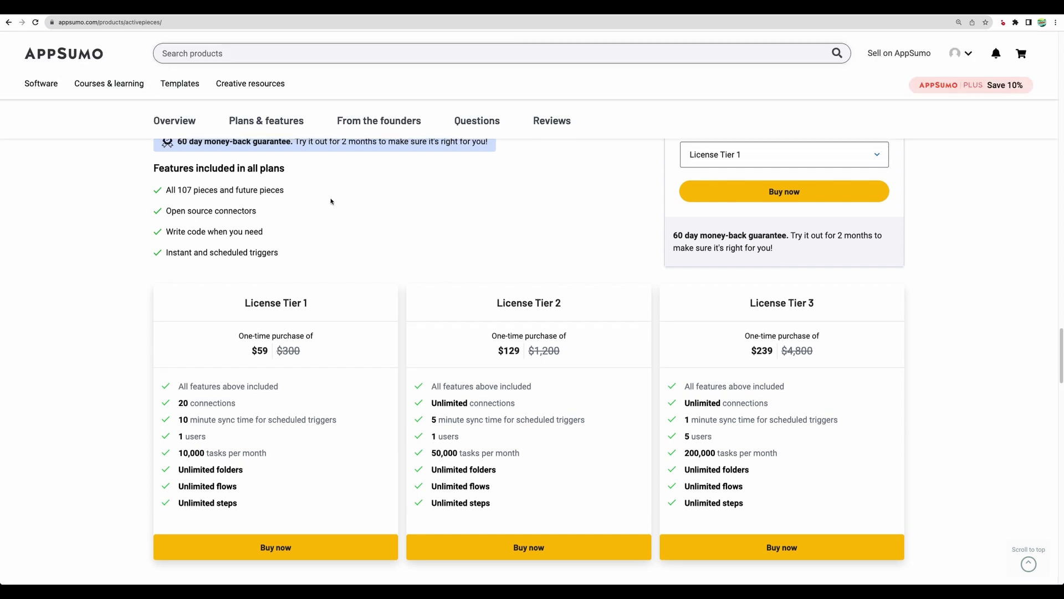
{"action": "scroll", "coordinate": [355, 319], "scroll_direction": "up", "scroll_amount": 1}
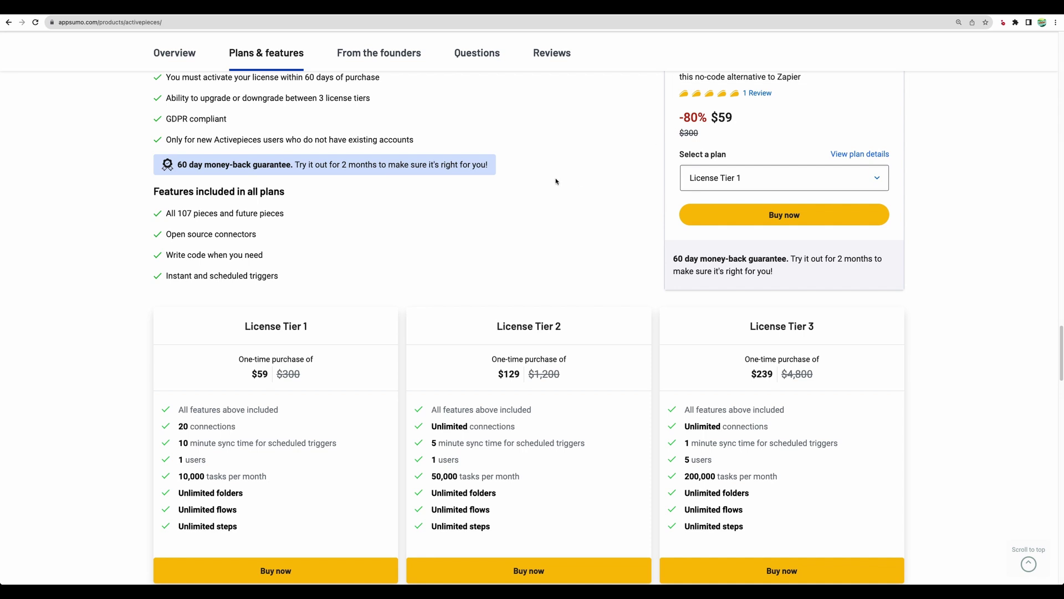
Step: Highlight Cloud Pro Plan in the deal terms
{"action": "scroll", "coordinate": [555, 181], "scroll_direction": "up", "scroll_amount": 3}
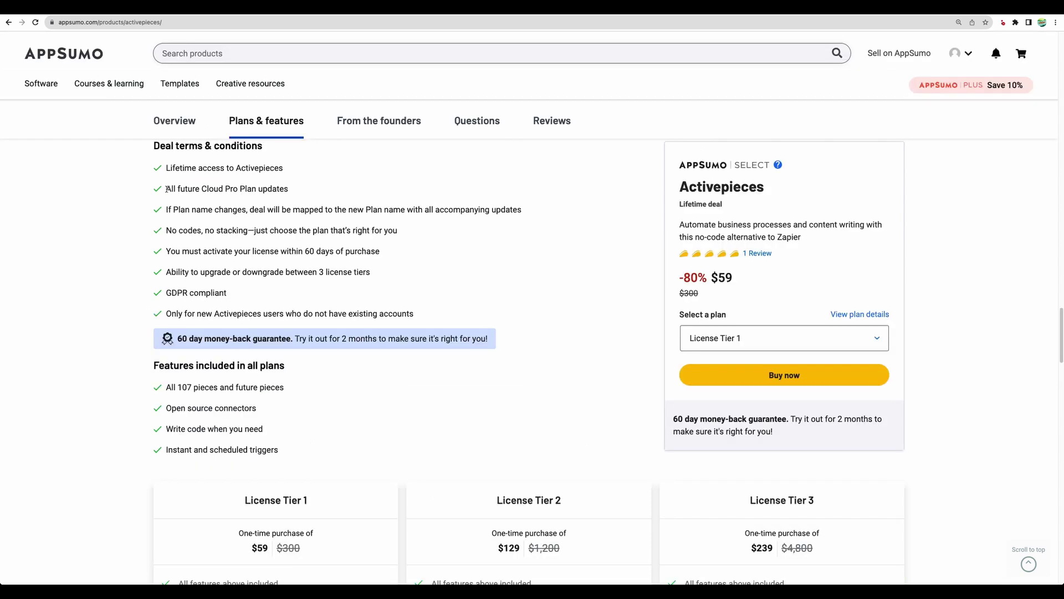
{"action": "left_click_drag", "start_coordinate": [203, 189], "coordinate": [254, 189]}
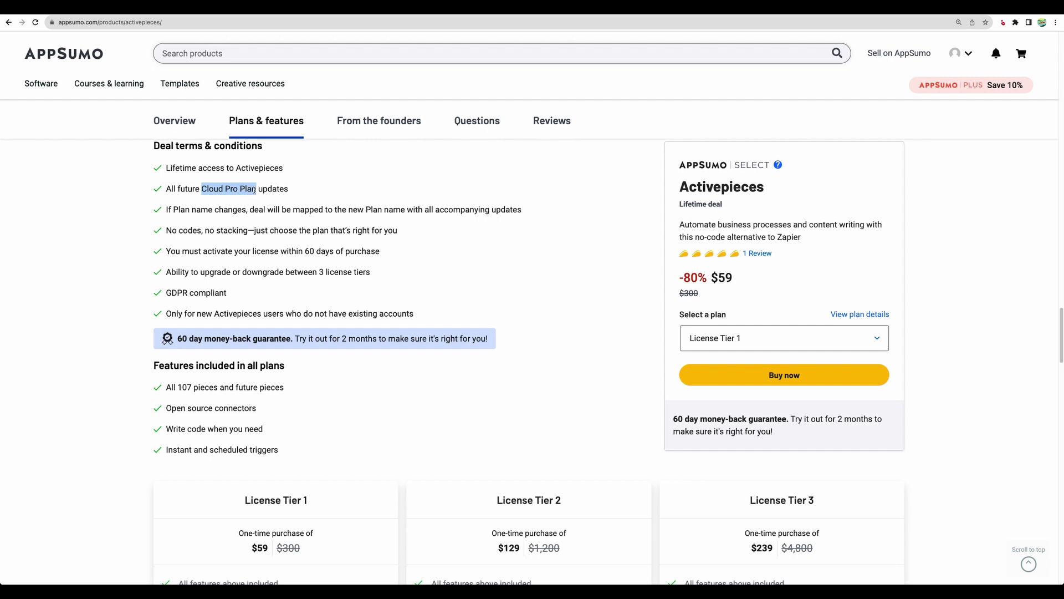
{"action": "scroll", "coordinate": [252, 208], "scroll_direction": "down", "scroll_amount": 1}
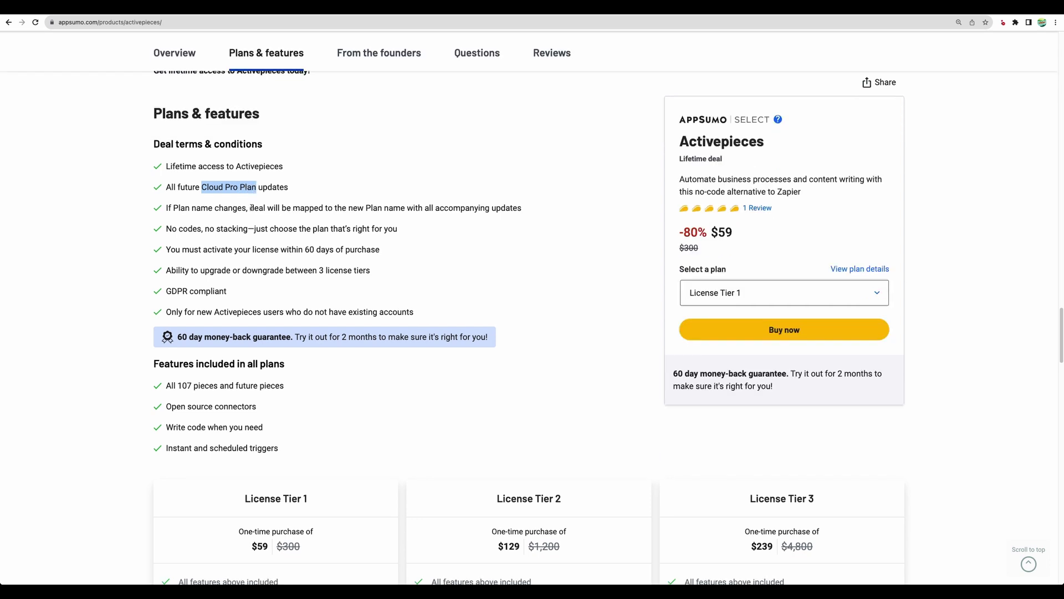
{"action": "scroll", "coordinate": [251, 208], "scroll_direction": "down", "scroll_amount": 4}
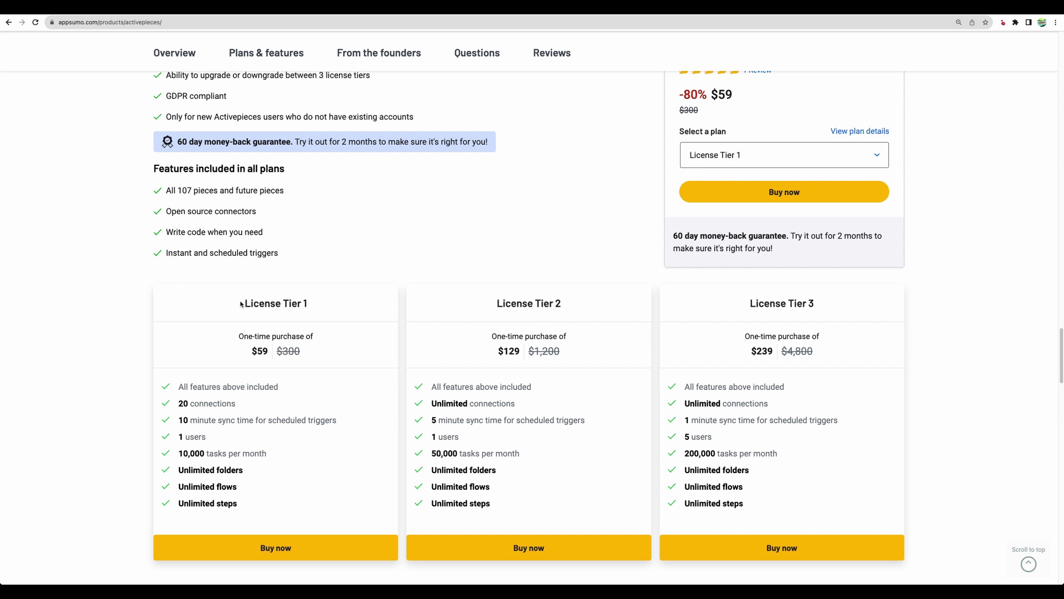
Step: Point out License Tier 1 limits: 20 connections, 1 user, 10,000 tasks per month
{"action": "left_click_drag", "start_coordinate": [183, 405], "coordinate": [285, 408]}
{"action": "left_click", "coordinate": [253, 408]}
{"action": "left_click_drag", "start_coordinate": [252, 408], "coordinate": [233, 404]}
{"action": "left_click", "coordinate": [238, 406]}
{"action": "left_click_drag", "start_coordinate": [176, 436], "coordinate": [268, 453]}
{"action": "left_click", "coordinate": [278, 457]}
{"action": "left_click_drag", "start_coordinate": [179, 453], "coordinate": [260, 455]}
{"action": "left_click", "coordinate": [260, 455]}
Step: Point out Tier 2's unlimited connections and 50,000 tasks, and Tier 3's 200,000 tasks per month
{"action": "left_click_drag", "start_coordinate": [431, 403], "coordinate": [532, 406]}
{"action": "left_click", "coordinate": [531, 405]}
{"action": "scroll", "coordinate": [529, 405], "scroll_direction": "down", "scroll_amount": 1}
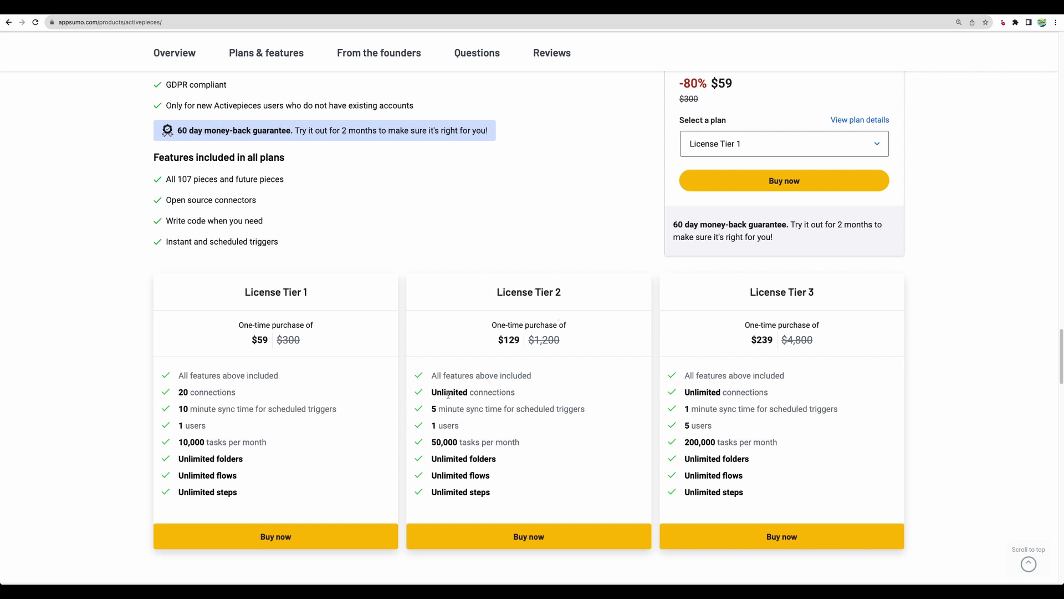
{"action": "left_click_drag", "start_coordinate": [433, 392], "coordinate": [532, 399]}
{"action": "left_click", "coordinate": [531, 397]}
{"action": "left_click_drag", "start_coordinate": [433, 442], "coordinate": [537, 446]}
{"action": "left_click", "coordinate": [546, 439]}
{"action": "left_click_drag", "start_coordinate": [689, 443], "coordinate": [772, 441]}
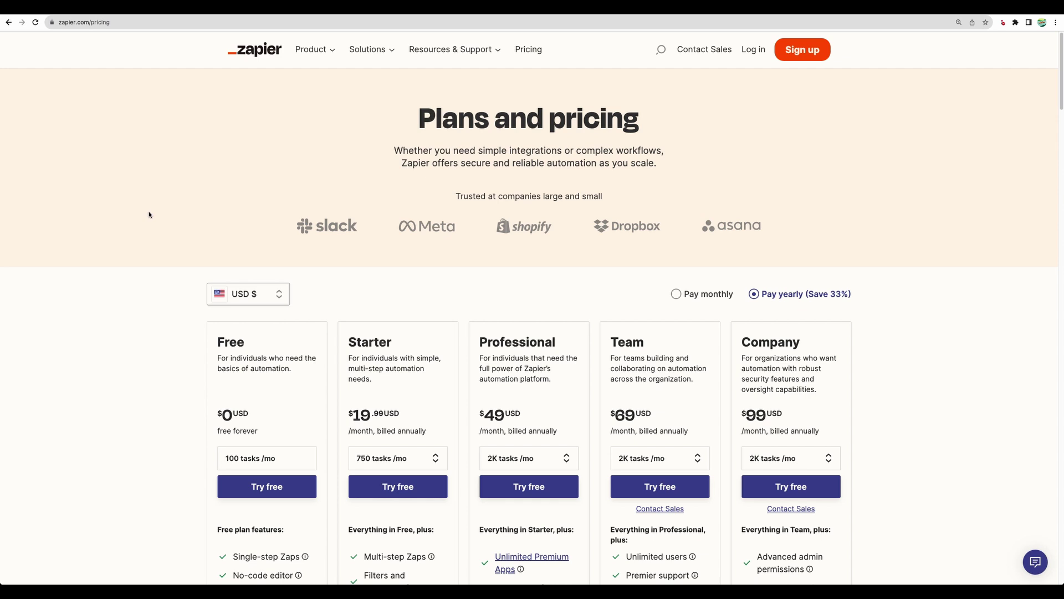
Step: Scroll through the plan cards on Zapier's pricing page
{"action": "scroll", "coordinate": [148, 214], "scroll_direction": "down", "scroll_amount": 3}
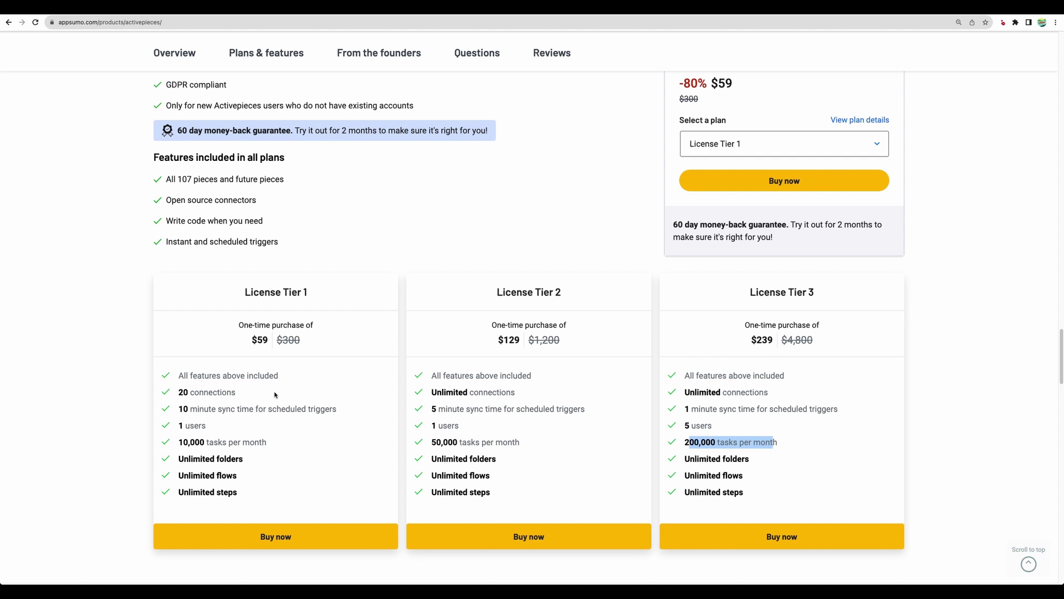
Step: Clear the 200,000 tasks per month highlight on the AppSumo deal page
{"action": "left_click", "coordinate": [223, 442]}
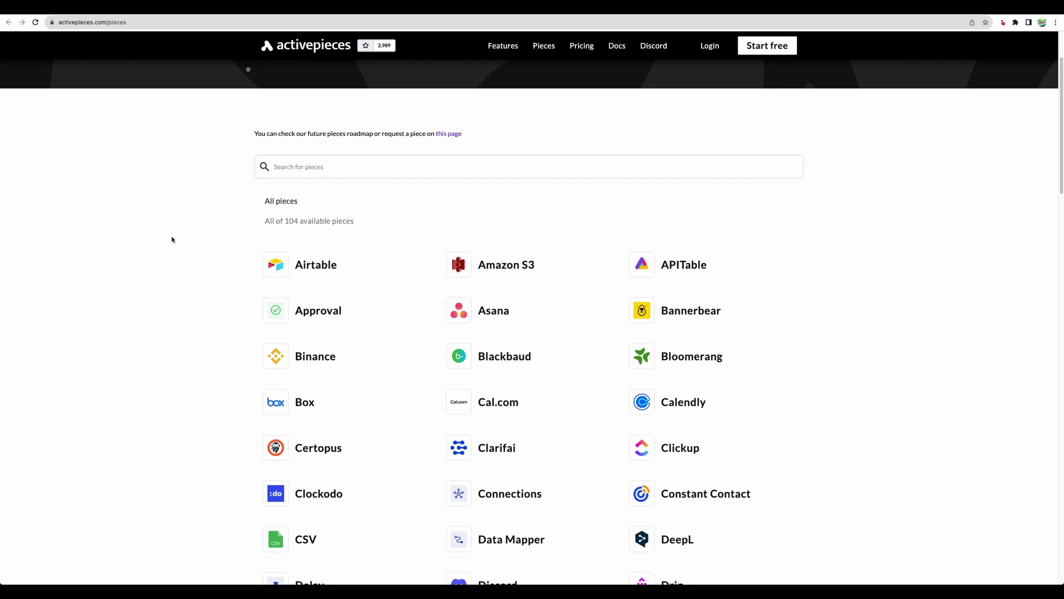
Step: Review the available pieces count at the top of the Activepieces Pieces page
{"action": "scroll", "coordinate": [170, 239], "scroll_direction": "down", "scroll_amount": 1}
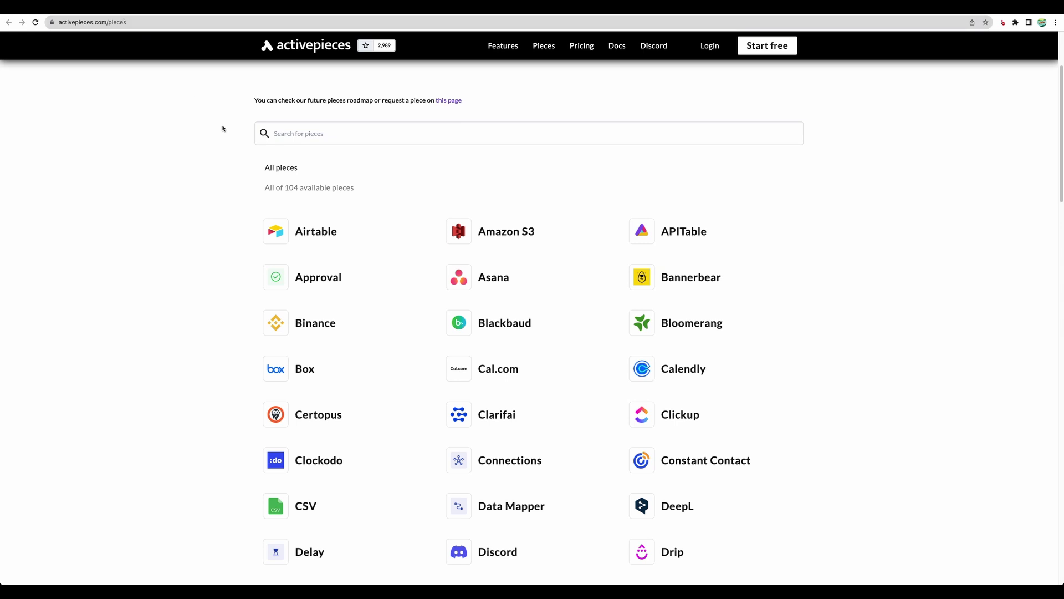
{"action": "scroll", "coordinate": [361, 261], "scroll_direction": "down", "scroll_amount": 1}
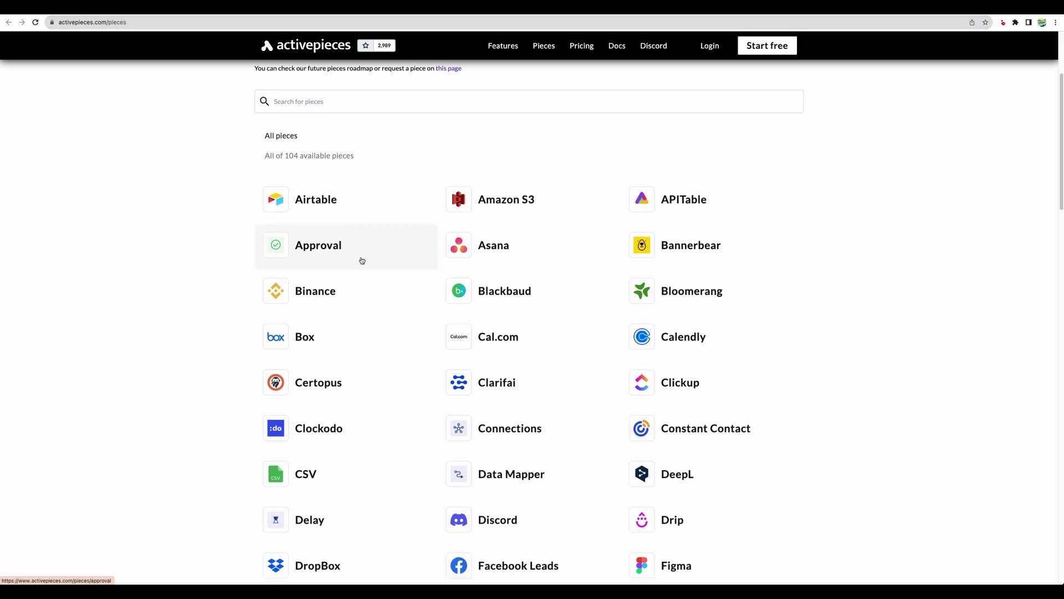
{"action": "scroll", "coordinate": [300, 194], "scroll_direction": "up", "scroll_amount": 2}
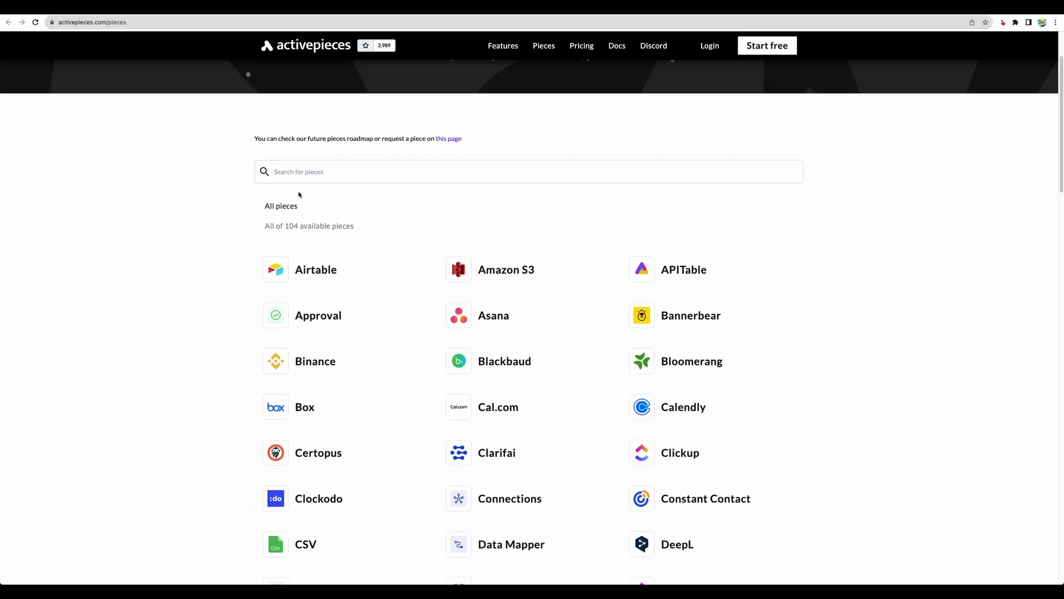
{"action": "left_click", "coordinate": [314, 227]}
Step: Scroll down through the catalogue of integration pieces and back up
{"action": "scroll", "coordinate": [289, 205], "scroll_direction": "down", "scroll_amount": 1}
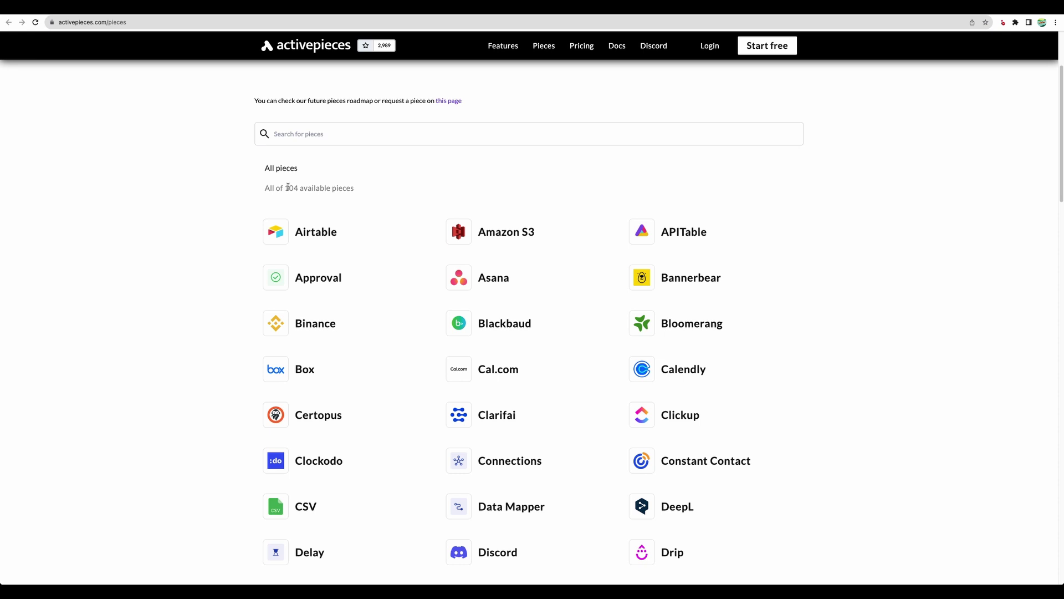
{"action": "scroll", "coordinate": [287, 186], "scroll_direction": "down", "scroll_amount": 1}
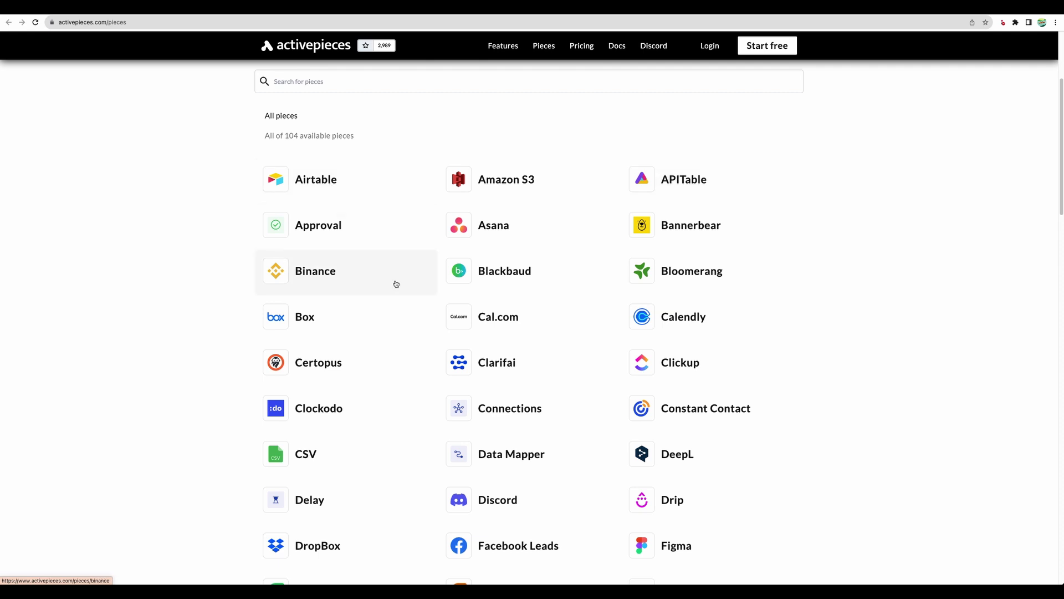
{"action": "scroll", "coordinate": [399, 288], "scroll_direction": "down", "scroll_amount": 4}
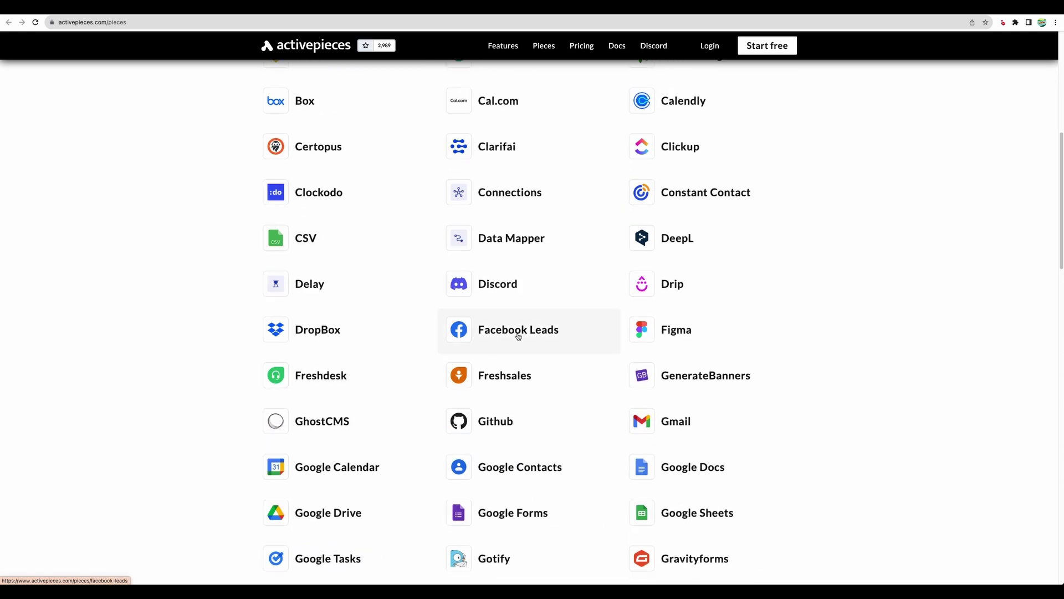
{"action": "scroll", "coordinate": [592, 327], "scroll_direction": "down", "scroll_amount": 7}
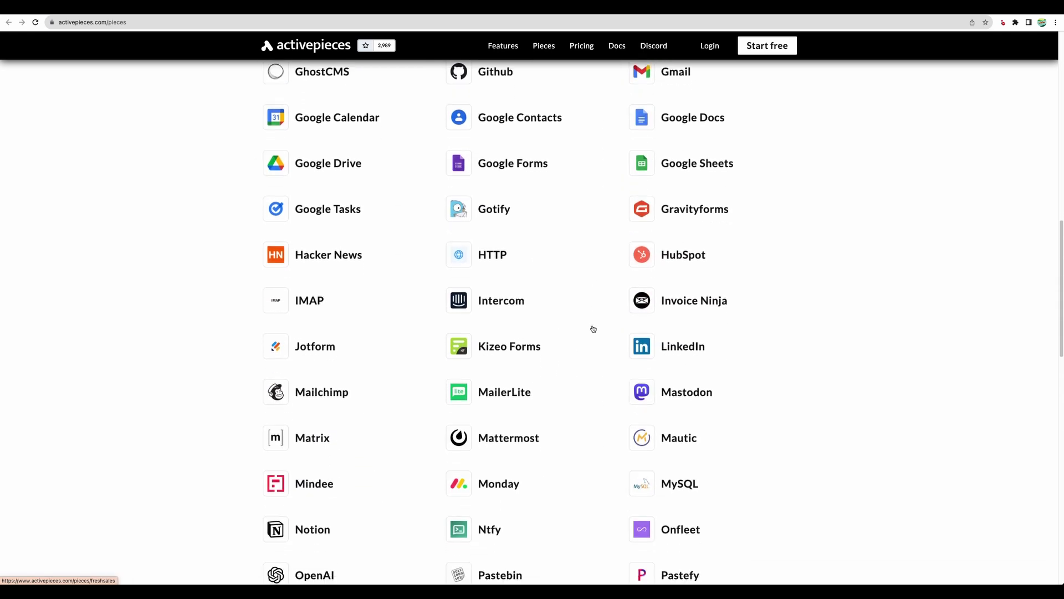
{"action": "scroll", "coordinate": [593, 328], "scroll_direction": "down", "scroll_amount": 4}
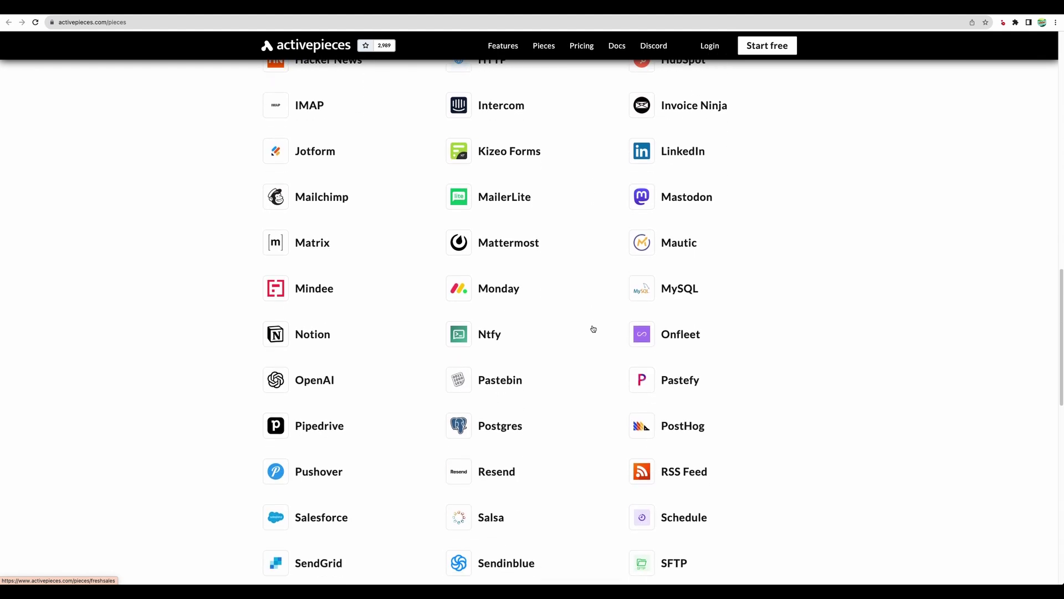
{"action": "scroll", "coordinate": [593, 329], "scroll_direction": "down", "scroll_amount": 5}
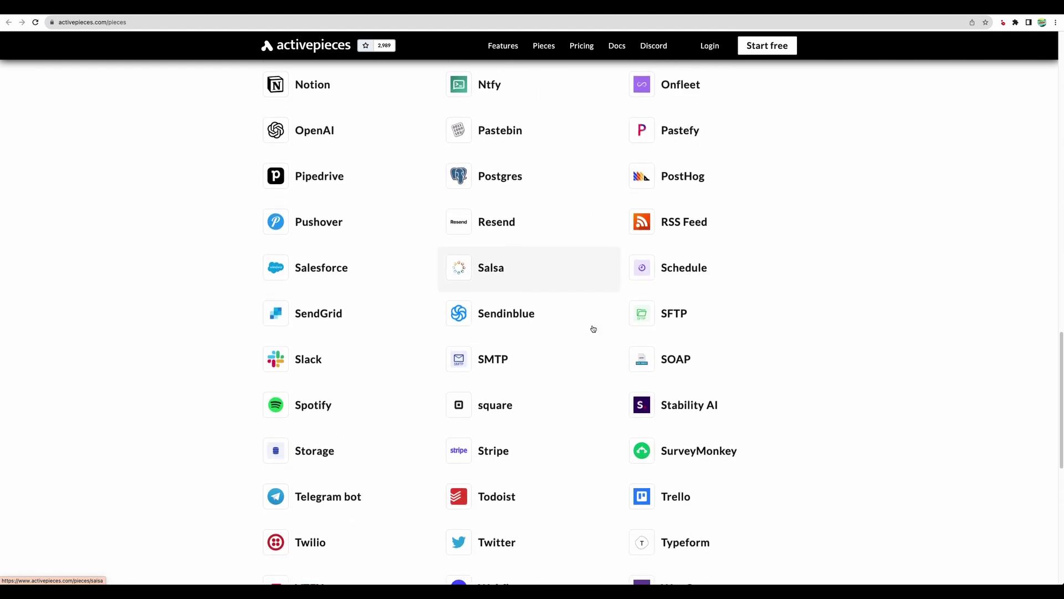
{"action": "scroll", "coordinate": [593, 329], "scroll_direction": "down", "scroll_amount": 2}
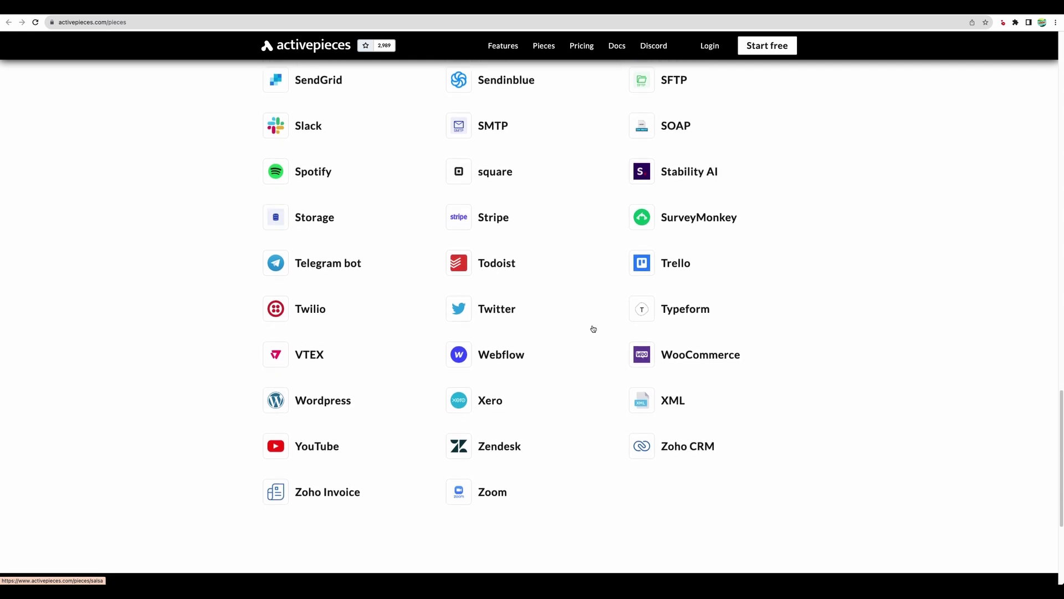
{"action": "scroll", "coordinate": [593, 329], "scroll_direction": "up", "scroll_amount": 1}
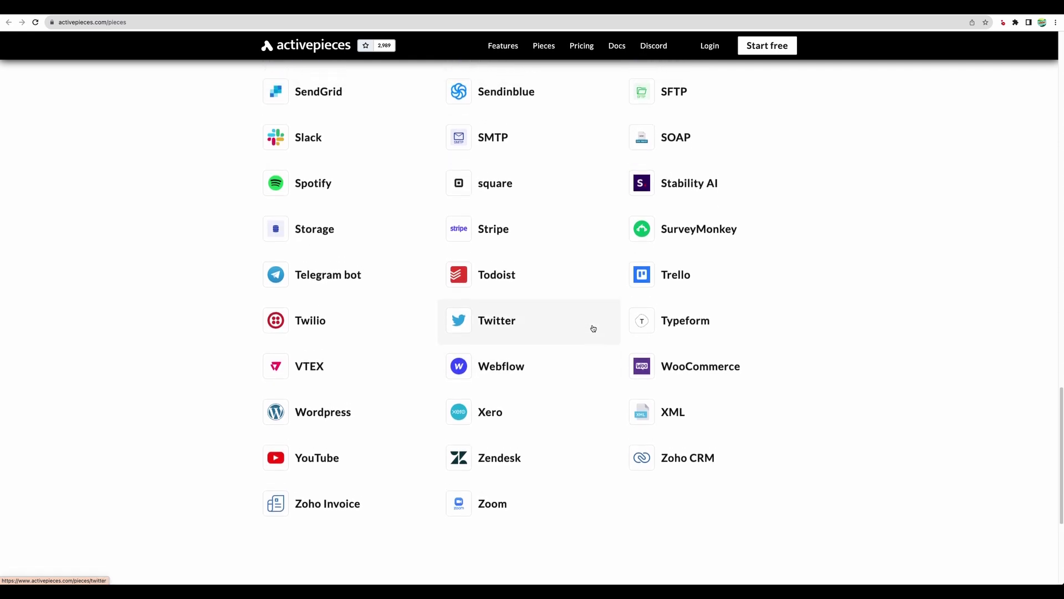
{"action": "scroll", "coordinate": [771, 319], "scroll_direction": "up", "scroll_amount": 10}
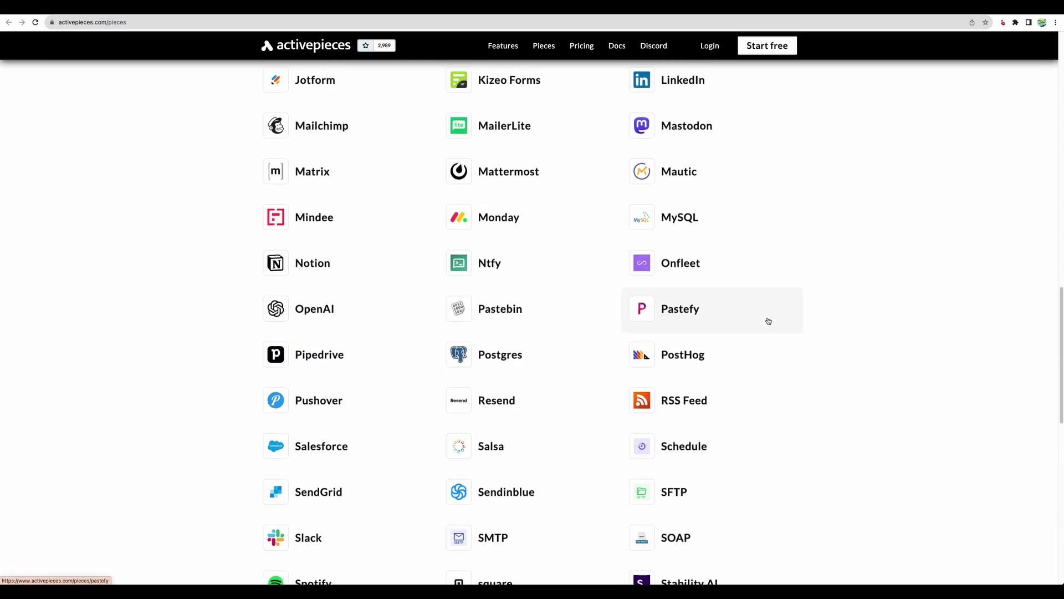
{"action": "scroll", "coordinate": [767, 321], "scroll_direction": "up", "scroll_amount": 14}
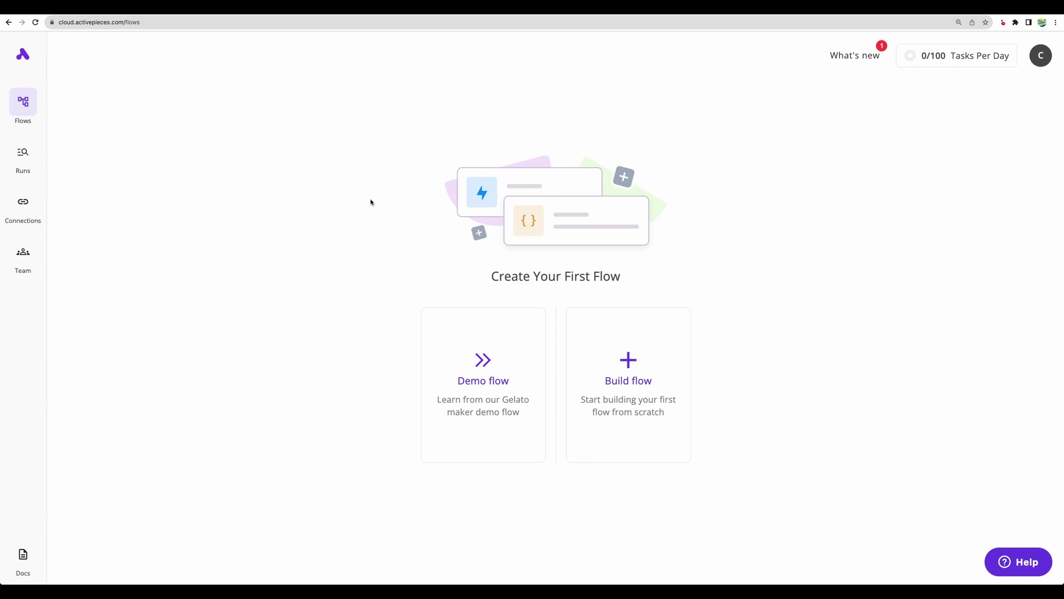
Step: Open the Gelato Factory demo flow and connect a Google account to the Email the Gelato step
{"action": "left_click", "coordinate": [461, 374]}
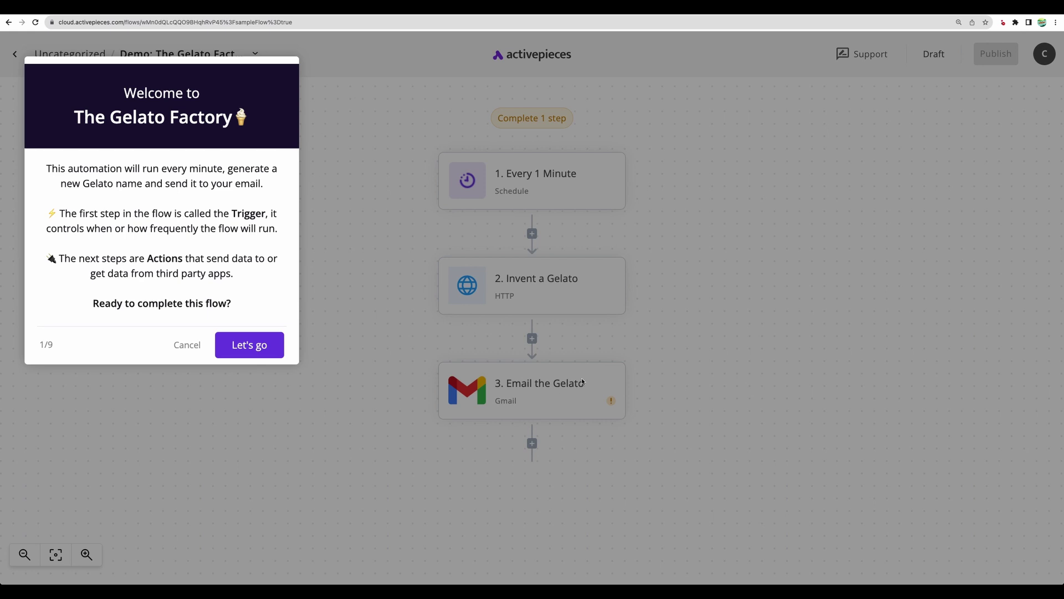
{"action": "left_click", "coordinate": [251, 339]}
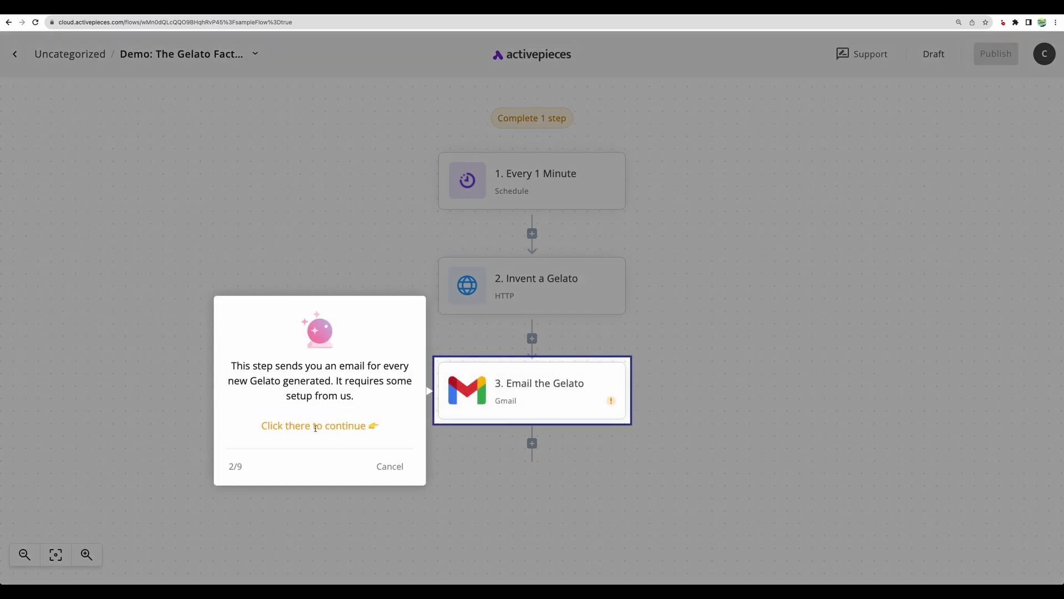
{"action": "left_click", "coordinate": [467, 413]}
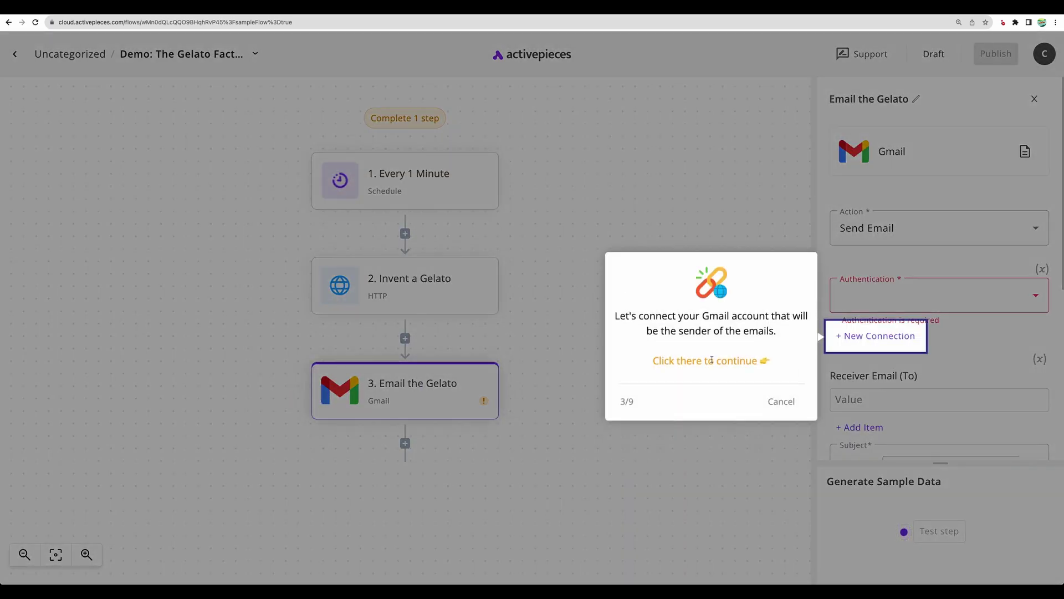
{"action": "left_click", "coordinate": [860, 335]}
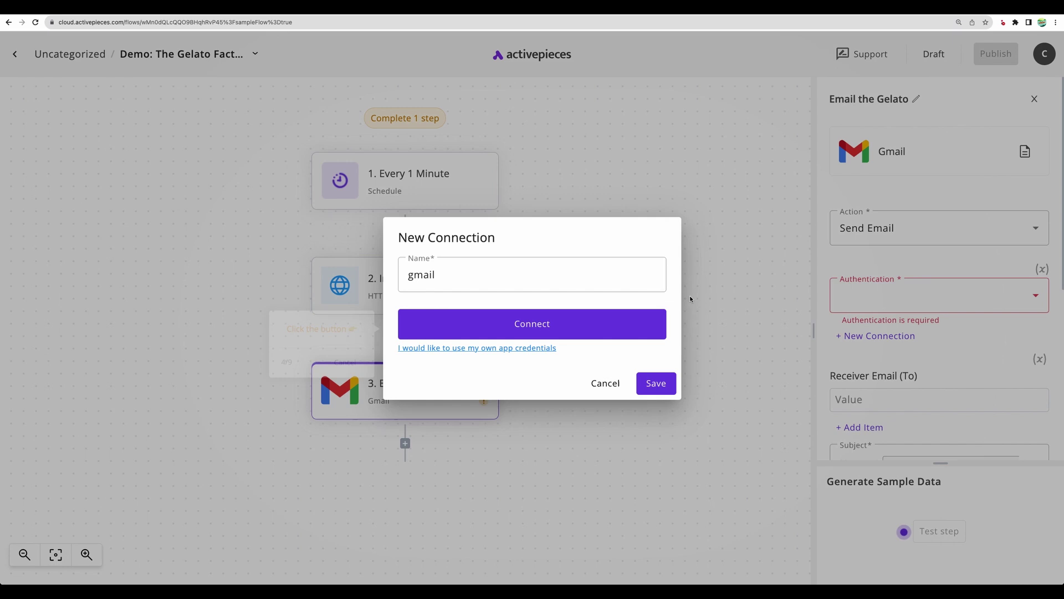
{"action": "left_click", "coordinate": [532, 324]}
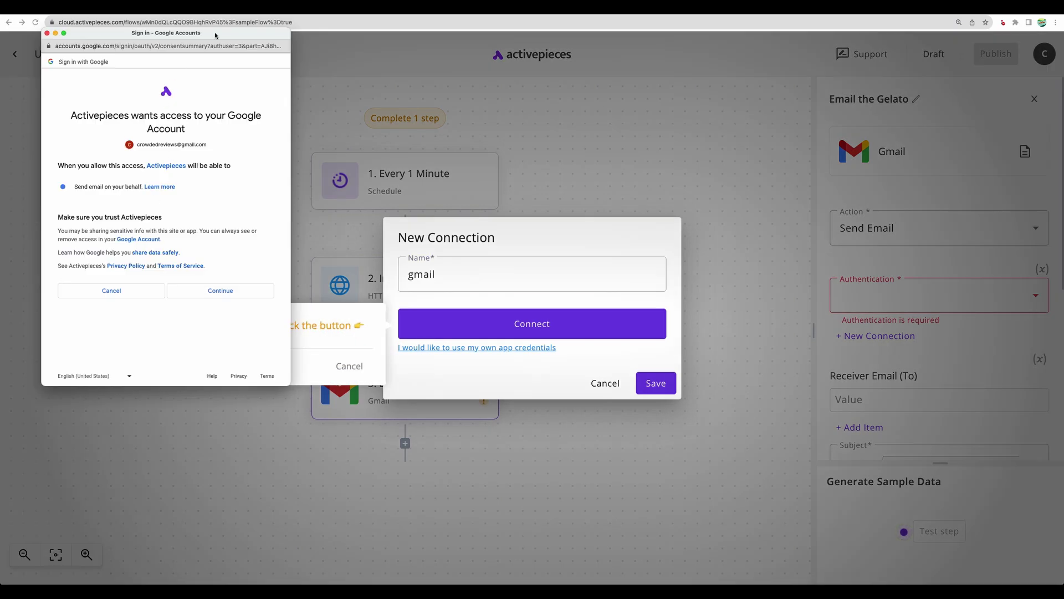
{"action": "left_click", "coordinate": [217, 290]}
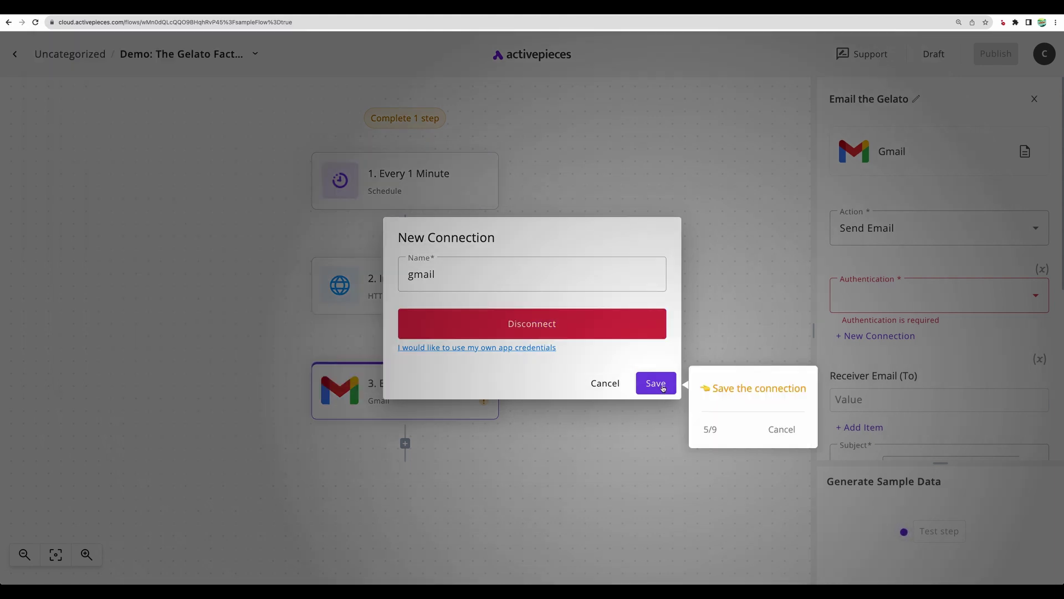
{"action": "left_click", "coordinate": [662, 388]}
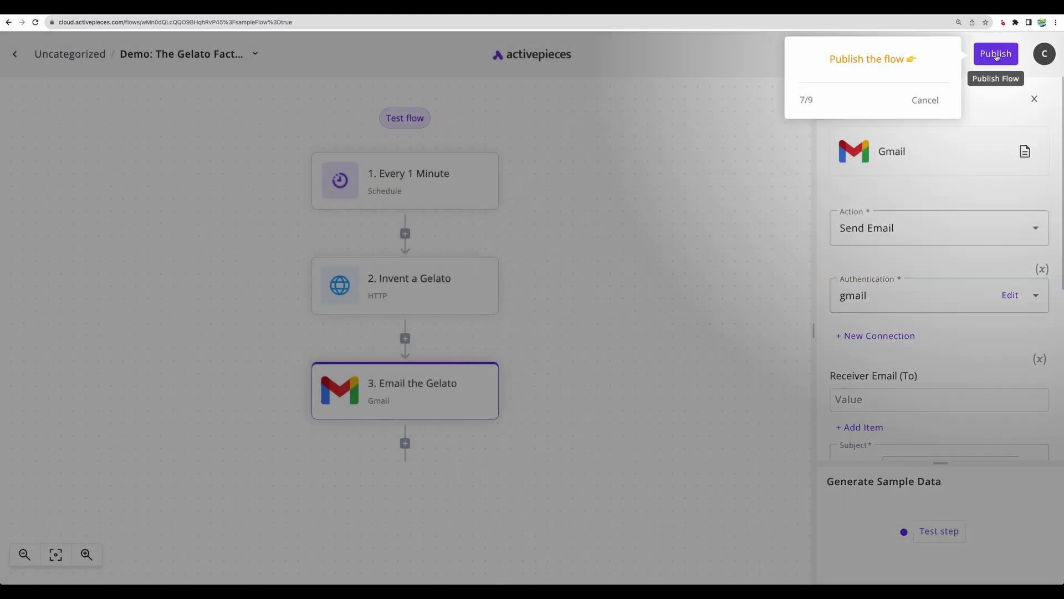
Step: Publish the Gelato flow and finish the guided tour, staying on the flow
{"action": "left_click", "coordinate": [996, 55]}
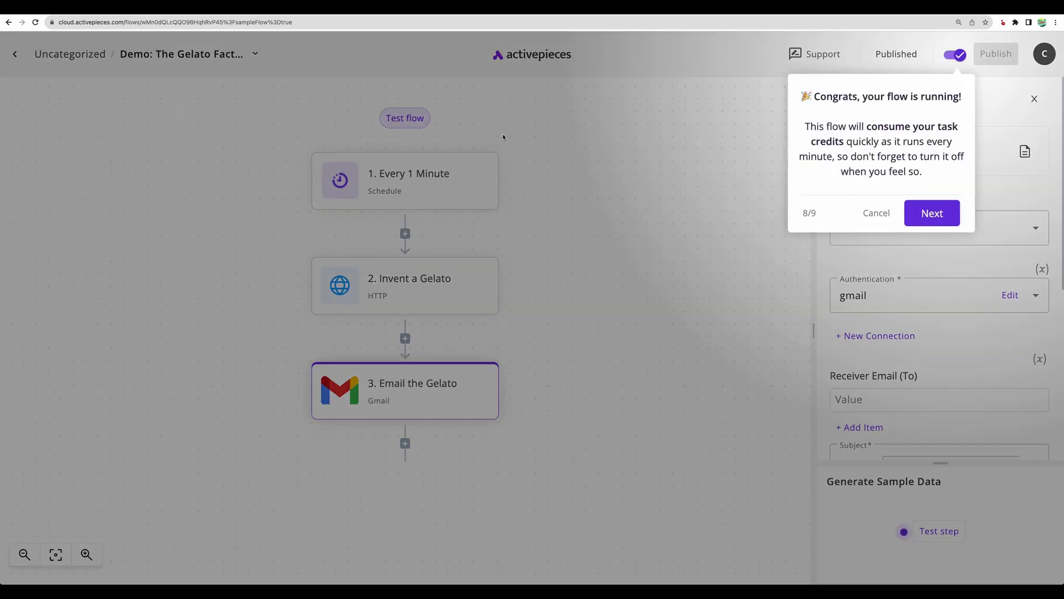
{"action": "left_click", "coordinate": [935, 213]}
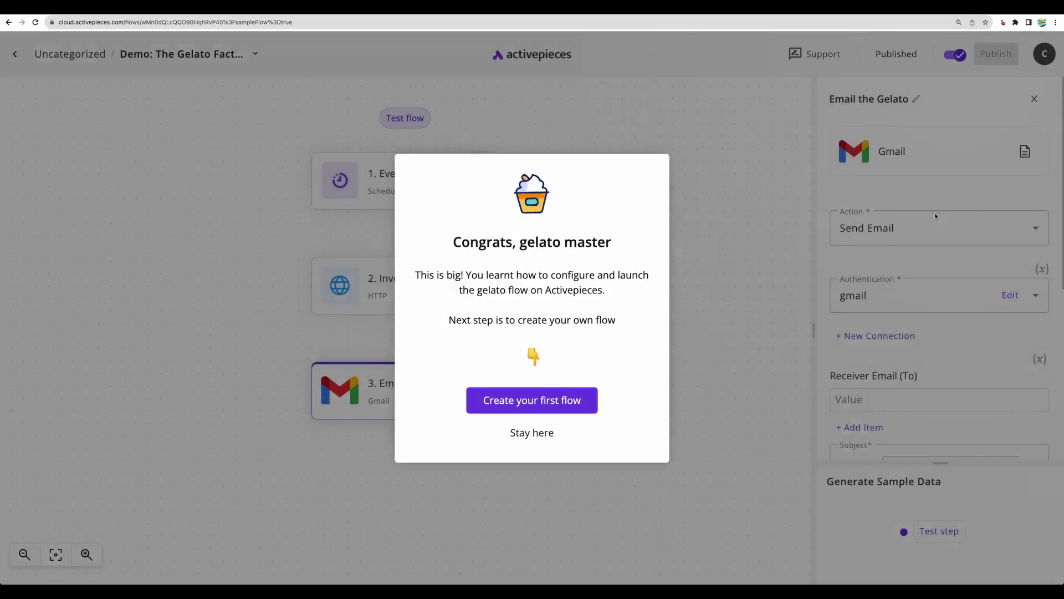
{"action": "left_click", "coordinate": [542, 434]}
Step: Enter the recipient's e-mail address in Receiver Email (To) and republish the flow
{"action": "left_click", "coordinate": [939, 399]}
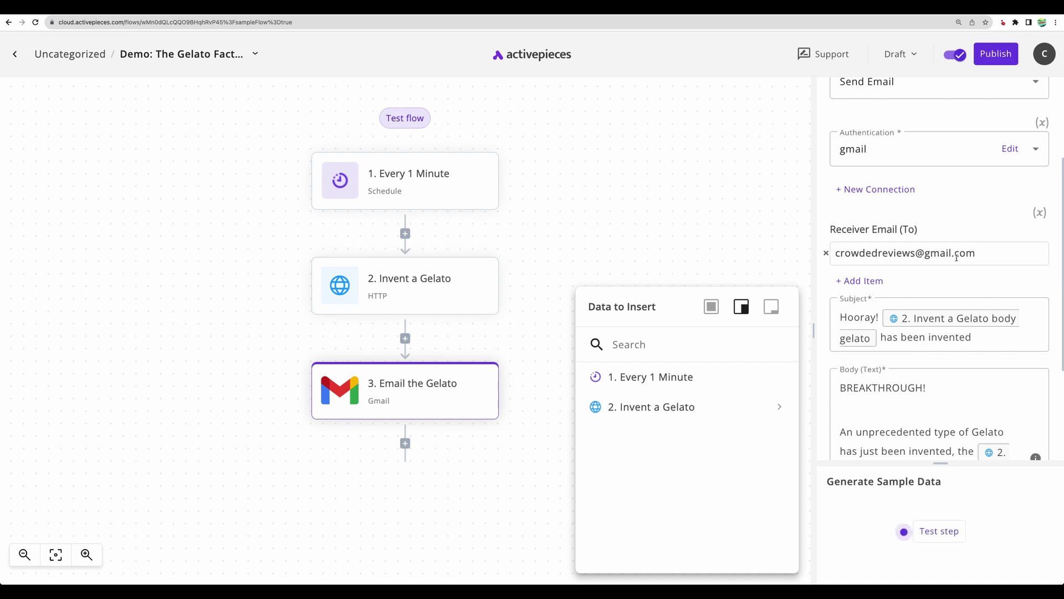
{"action": "left_click", "coordinate": [990, 53]}
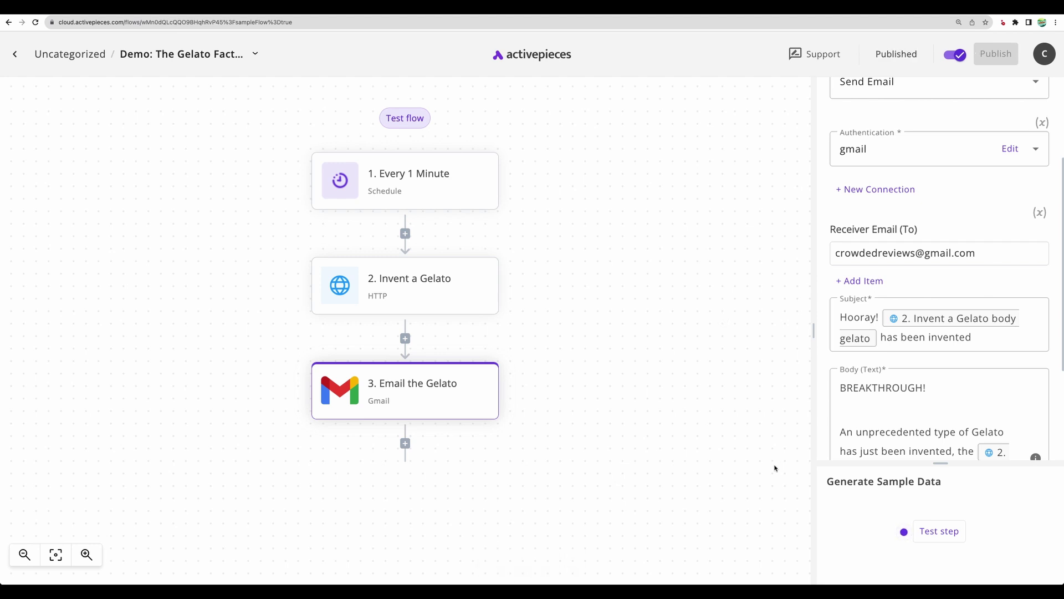
Step: Test the Email the Gelato step and confirm it reports Tested Successfully with status 200
{"action": "left_click", "coordinate": [942, 532]}
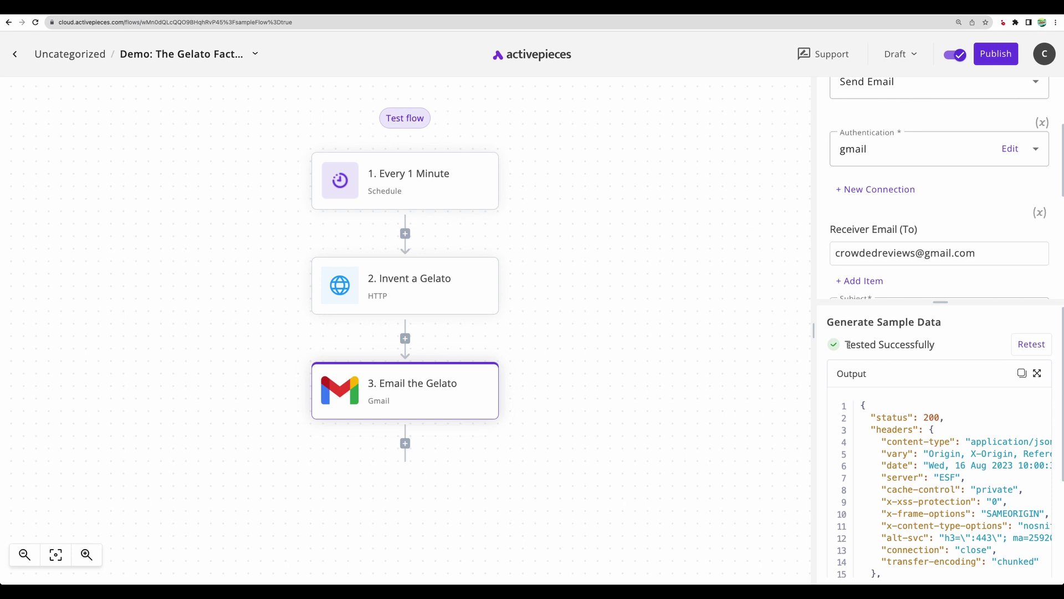
{"action": "left_click_drag", "start_coordinate": [846, 345], "coordinate": [948, 351]}
{"action": "scroll", "coordinate": [946, 417], "scroll_direction": "down", "scroll_amount": 2}
{"action": "scroll", "coordinate": [957, 455], "scroll_direction": "up", "scroll_amount": 2}
{"action": "left_click_drag", "start_coordinate": [910, 430], "coordinate": [940, 497]}
{"action": "left_click", "coordinate": [941, 497]}
{"action": "scroll", "coordinate": [939, 499], "scroll_direction": "down", "scroll_amount": 3}
{"action": "scroll", "coordinate": [939, 500], "scroll_direction": "up", "scroll_amount": 3}
{"action": "left_click_drag", "start_coordinate": [853, 346], "coordinate": [930, 347]}
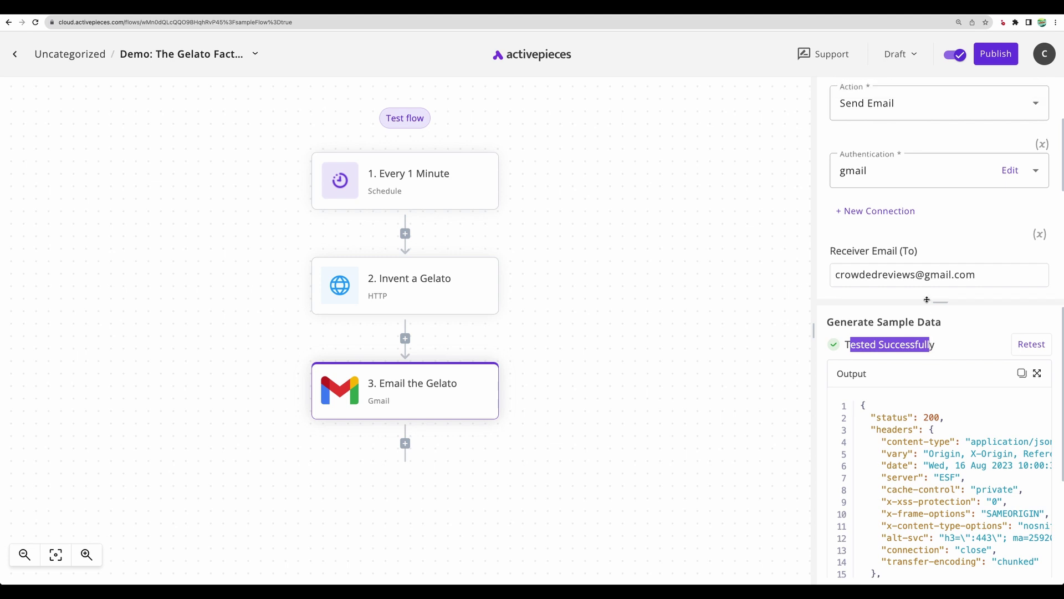
Step: Run a full test of the Gelato flow and check each step's run results
{"action": "left_click", "coordinate": [405, 299]}
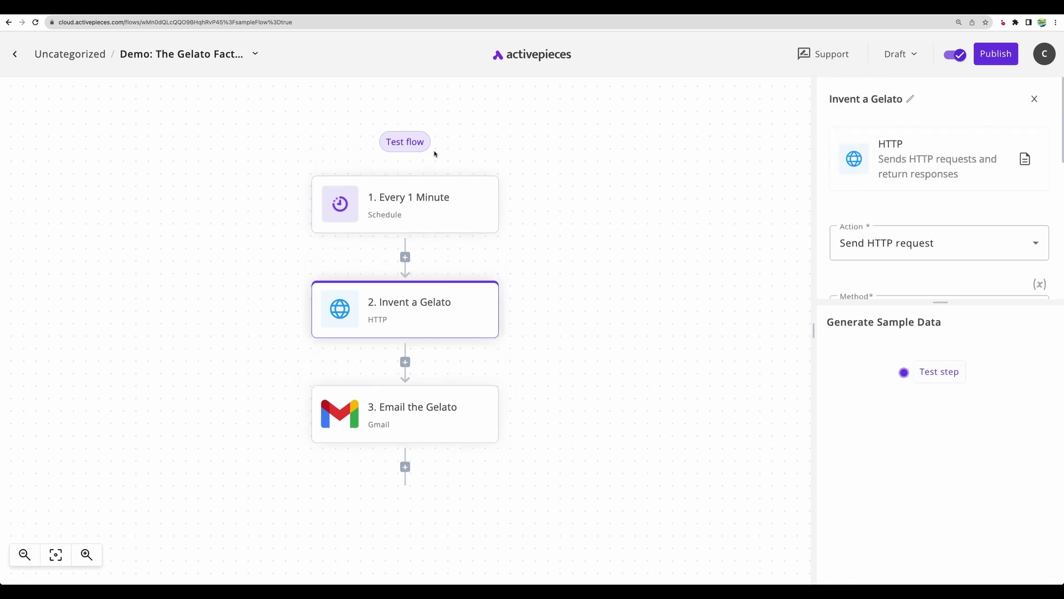
{"action": "left_click", "coordinate": [405, 143]}
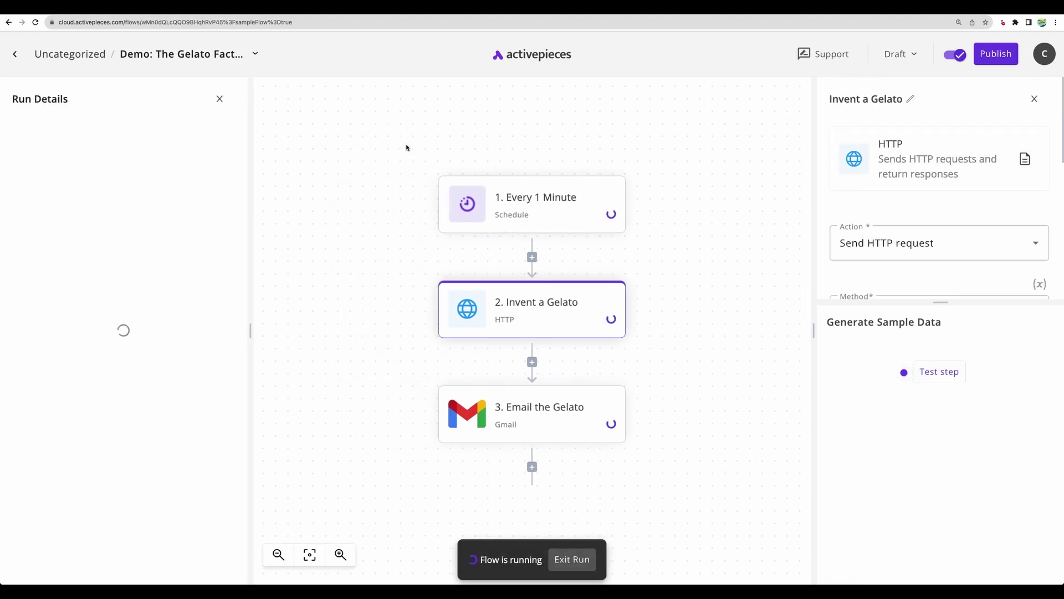
{"action": "left_click", "coordinate": [135, 138]}
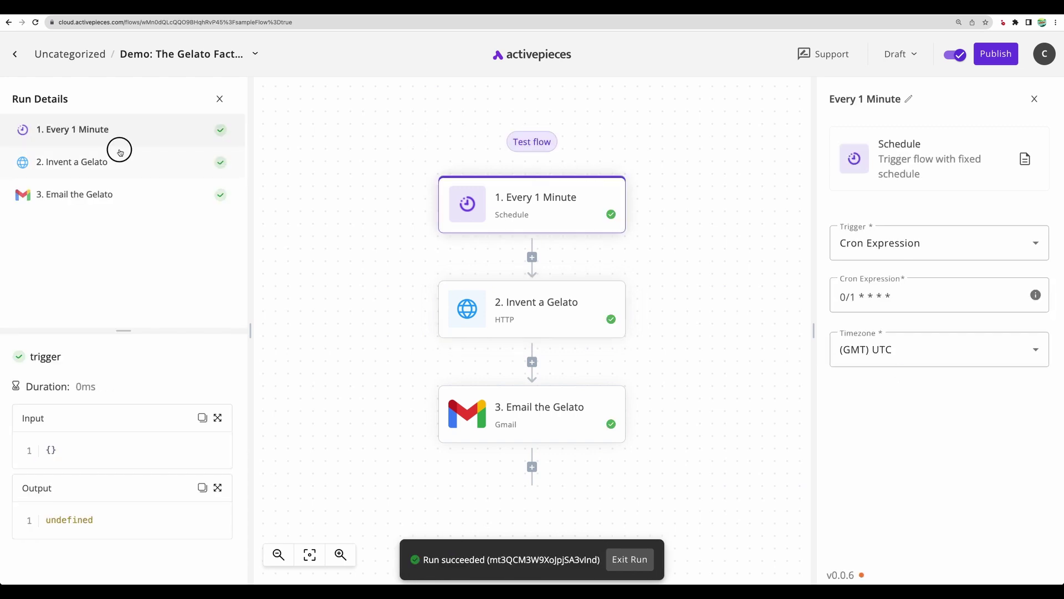
{"action": "left_click", "coordinate": [119, 156]}
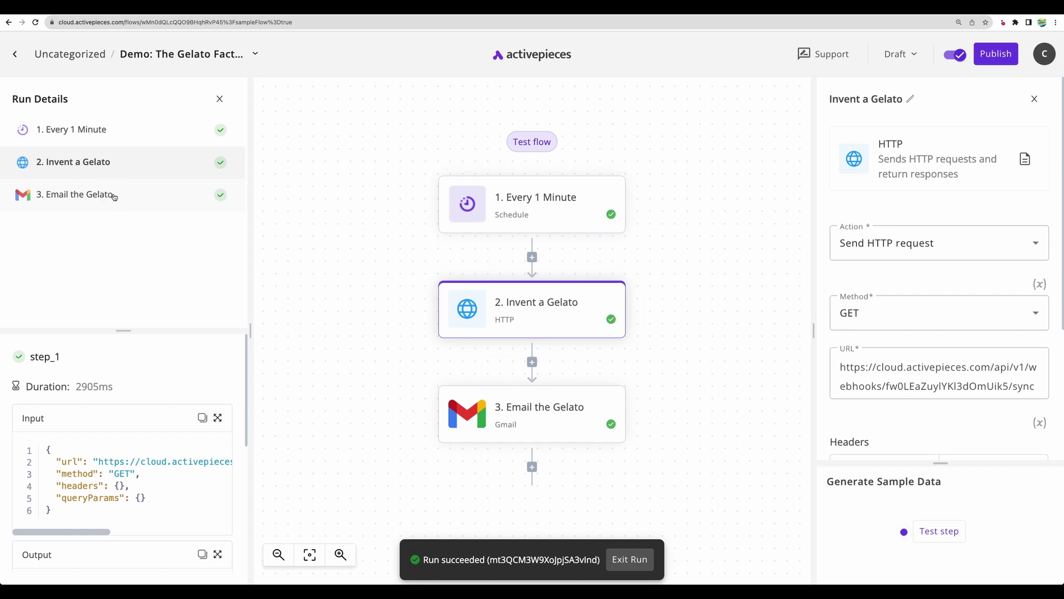
{"action": "left_click", "coordinate": [114, 208]}
Step: Point out the generated gelato name in the subject and the receiver address in the email step
{"action": "left_click_drag", "start_coordinate": [47, 555], "coordinate": [59, 554]}
{"action": "left_click_drag", "start_coordinate": [117, 458], "coordinate": [181, 475]}
{"action": "left_click_drag", "start_coordinate": [69, 485], "coordinate": [175, 487]}
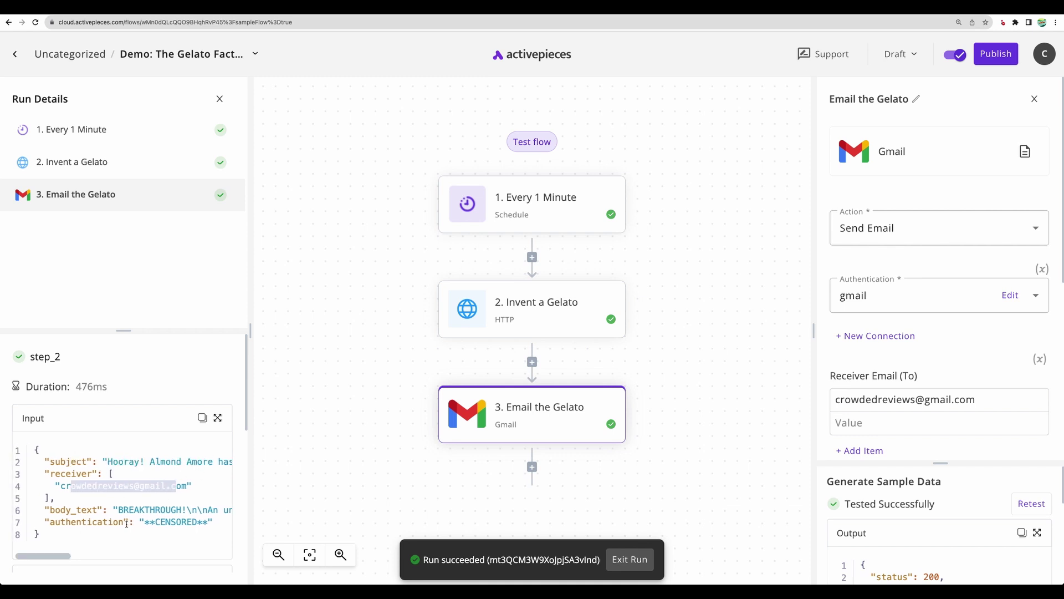
{"action": "left_click_drag", "start_coordinate": [58, 557], "coordinate": [54, 556]}
{"action": "left_click", "coordinate": [91, 505]}
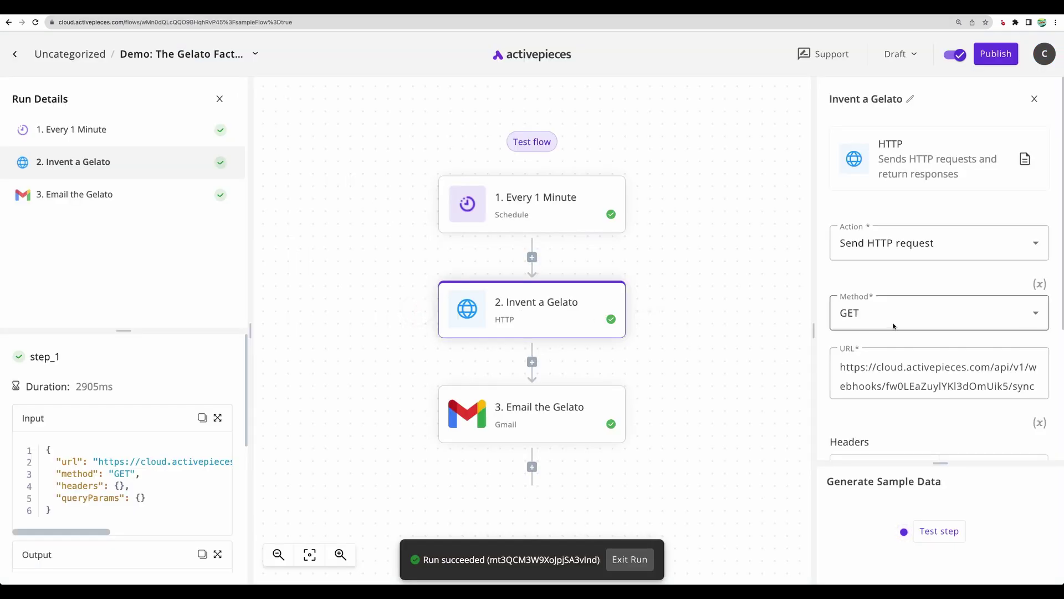
Step: Inspect the Invent a Gelato webhook URL, dismiss the data list, and exit the test run
{"action": "scroll", "coordinate": [894, 325], "scroll_direction": "down", "scroll_amount": 1}
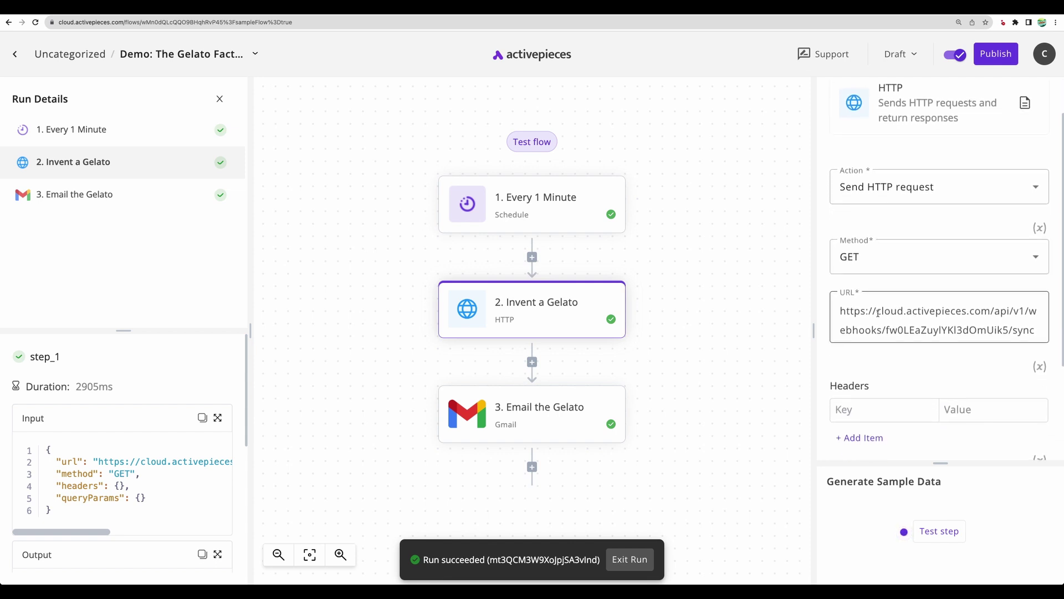
{"action": "left_click_drag", "start_coordinate": [877, 312], "coordinate": [993, 331]}
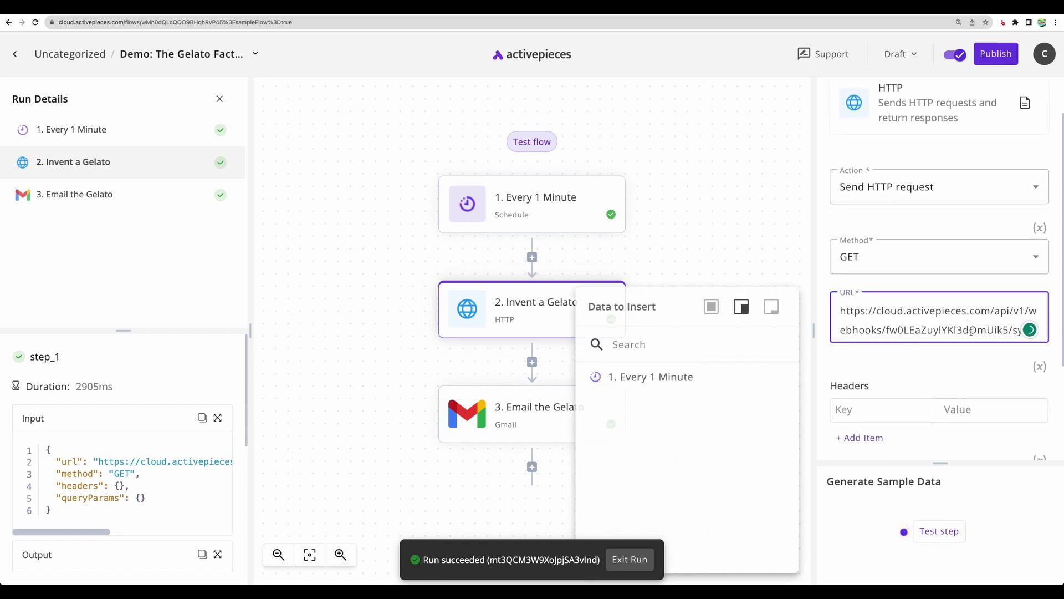
{"action": "left_click", "coordinate": [744, 250]}
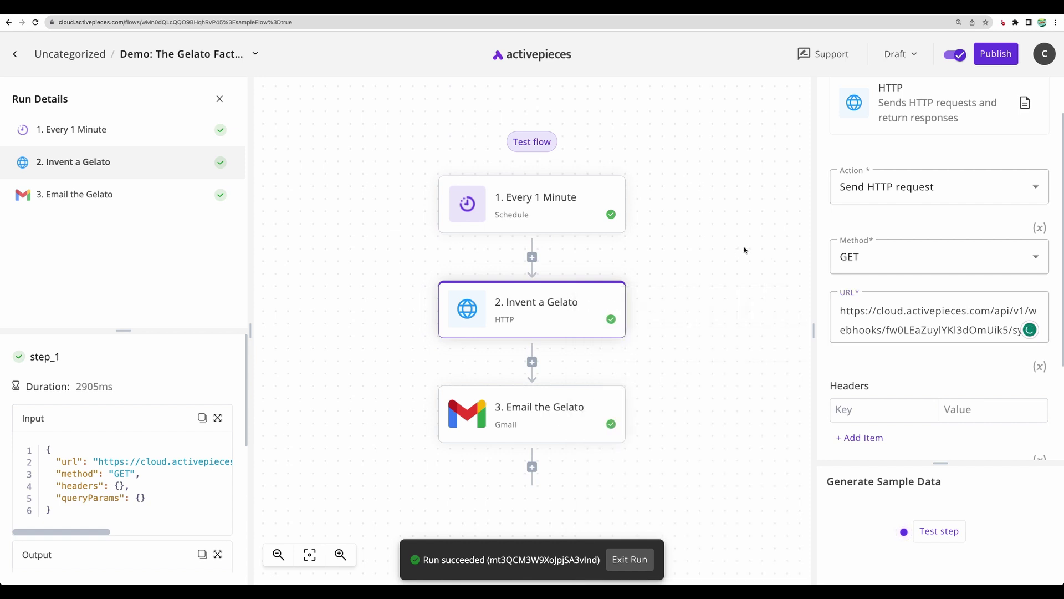
{"action": "key", "text": "Escape"}
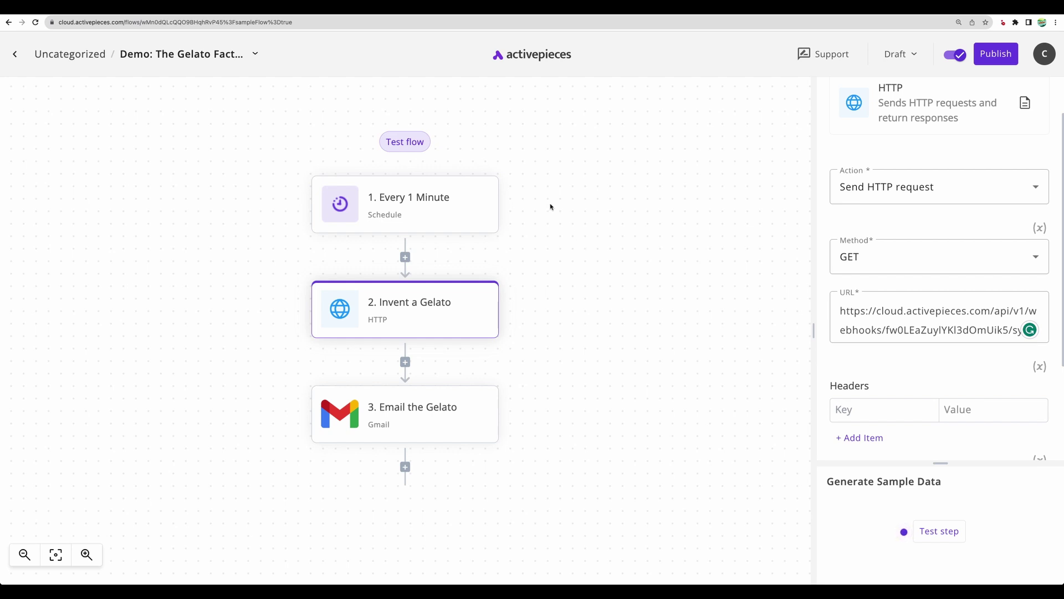
Step: Switch off the Gelato flow, view Runs and the active Gmail connection, then return to Flows
{"action": "left_click", "coordinate": [950, 56]}
{"action": "left_click", "coordinate": [15, 54]}
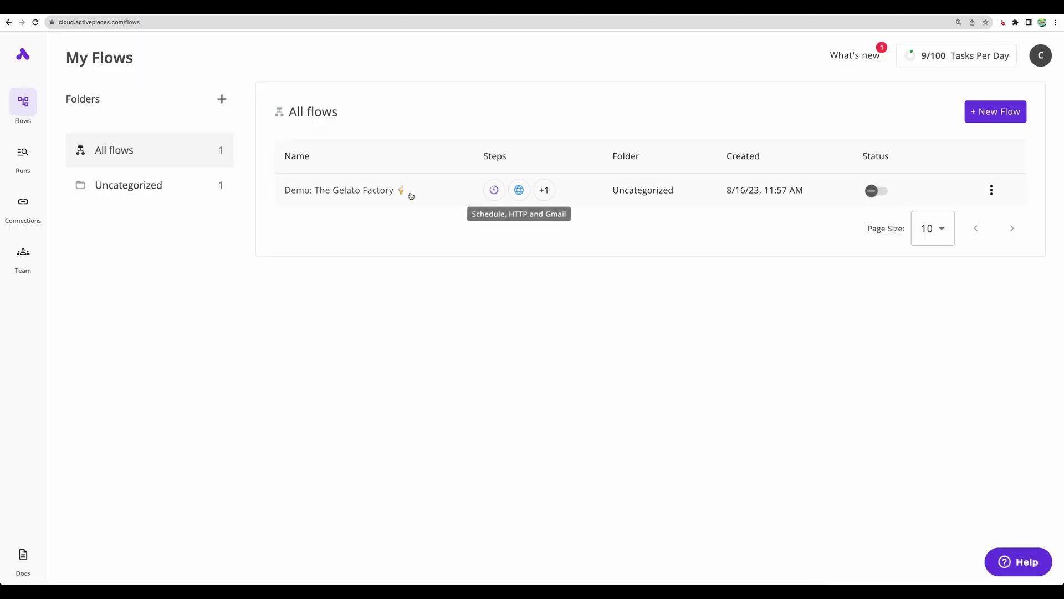
{"action": "left_click", "coordinate": [34, 155]}
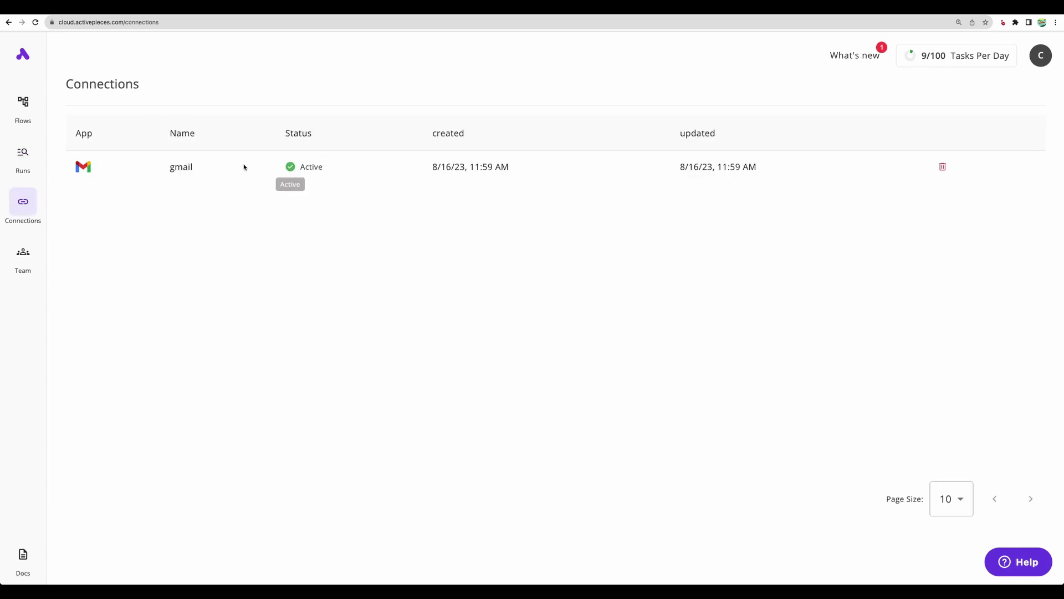
{"action": "left_click_drag", "start_coordinate": [163, 169], "coordinate": [291, 184]}
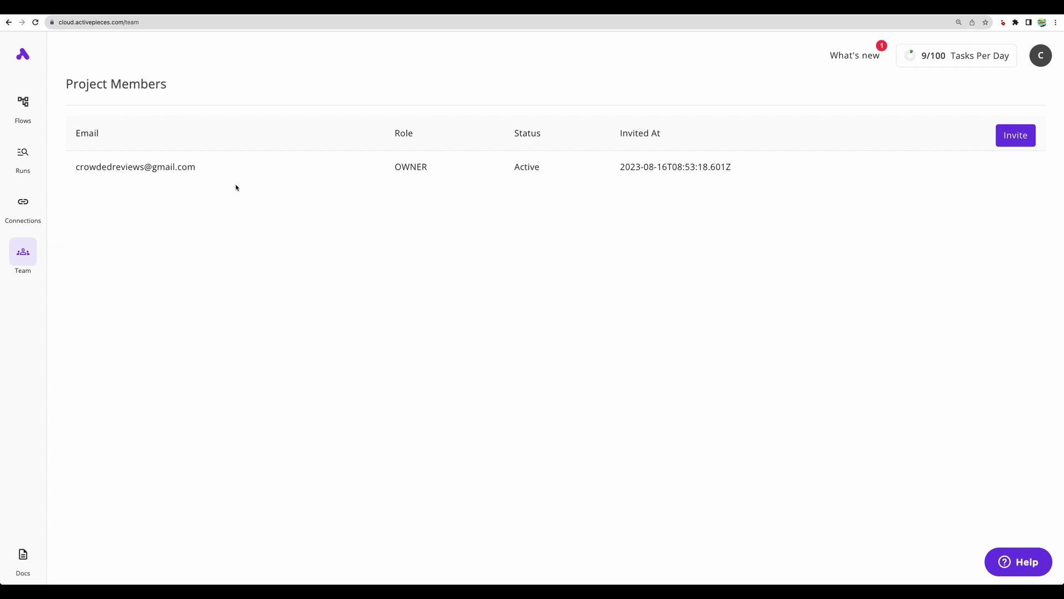
{"action": "left_click", "coordinate": [23, 102]}
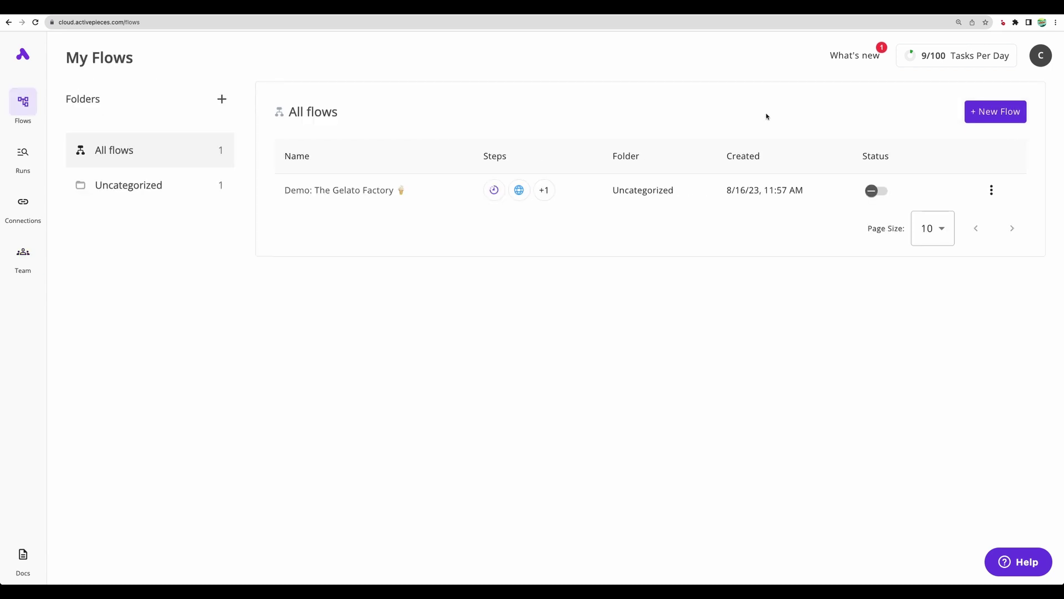
Step: Start a new flow from templates, apply the ChatGPT filter, then remove it
{"action": "left_click", "coordinate": [985, 116]}
{"action": "scroll", "coordinate": [266, 221], "scroll_direction": "up", "scroll_amount": 1}
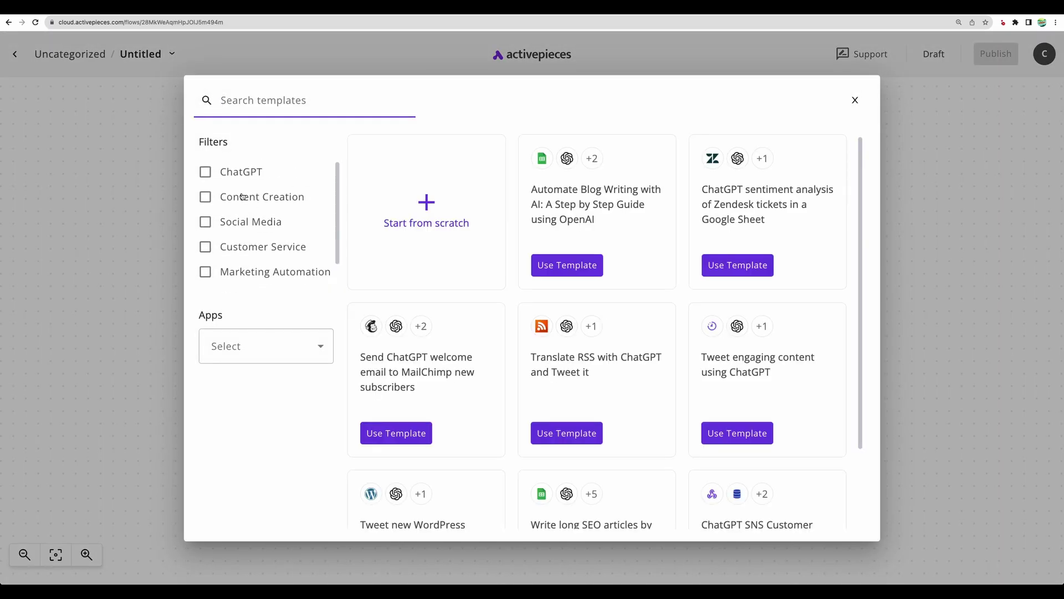
{"action": "left_click", "coordinate": [204, 172]}
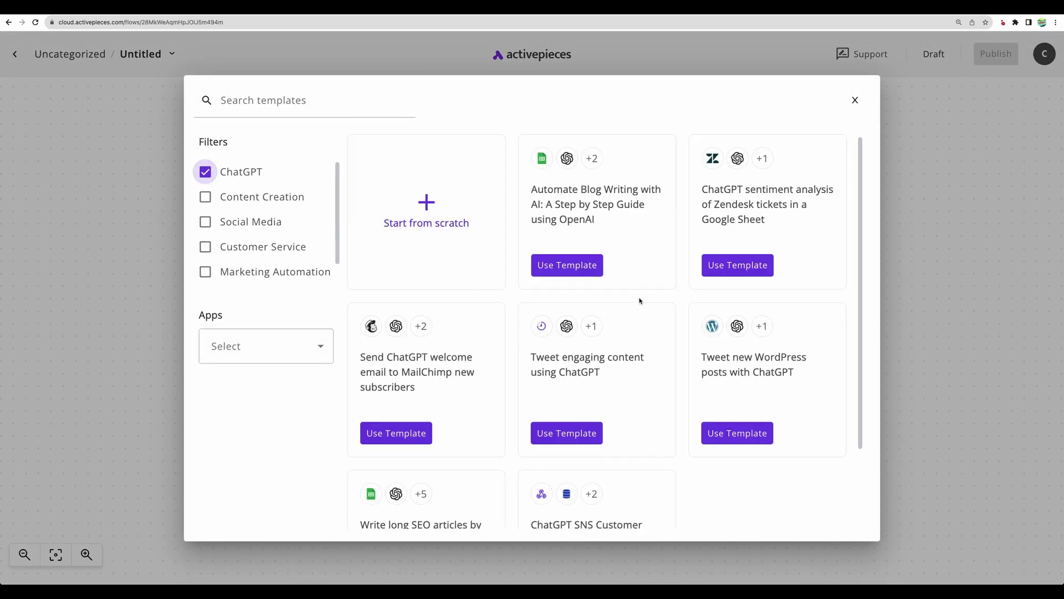
{"action": "scroll", "coordinate": [634, 303], "scroll_direction": "down", "scroll_amount": 2}
{"action": "left_click", "coordinate": [202, 174]}
{"action": "scroll", "coordinate": [266, 197], "scroll_direction": "down", "scroll_amount": 1}
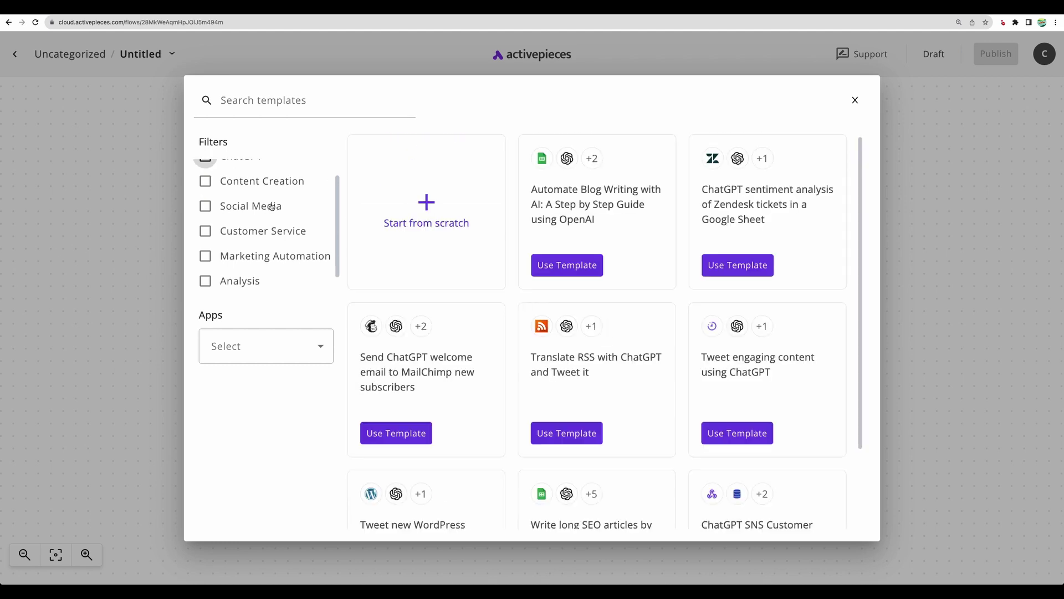
Step: Filter templates to Google Sheets and use the Automate Blog Writing with AI template
{"action": "left_click", "coordinate": [277, 348]}
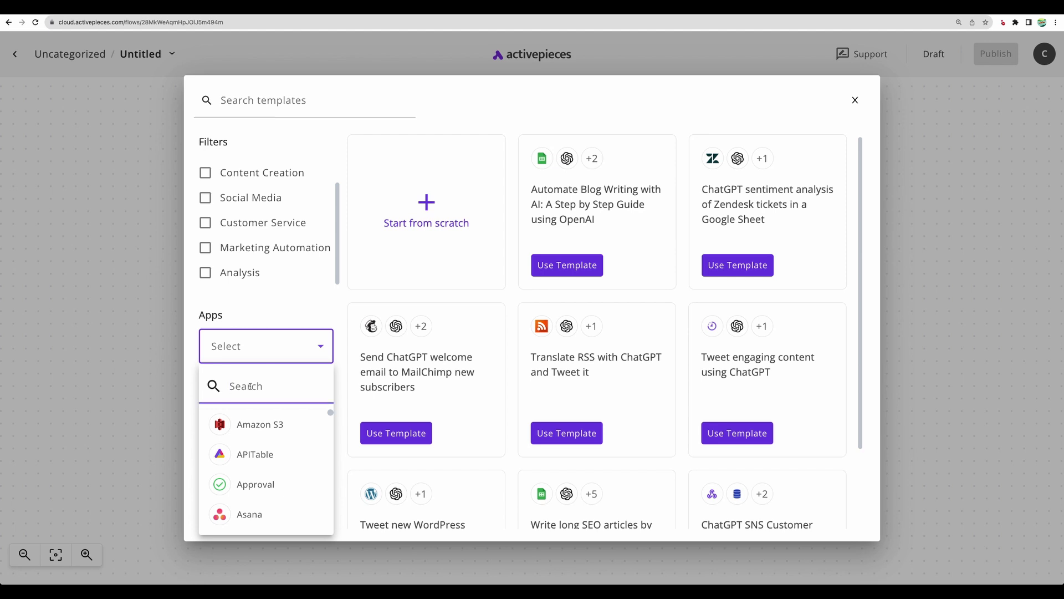
{"action": "type", "text": "shee"}
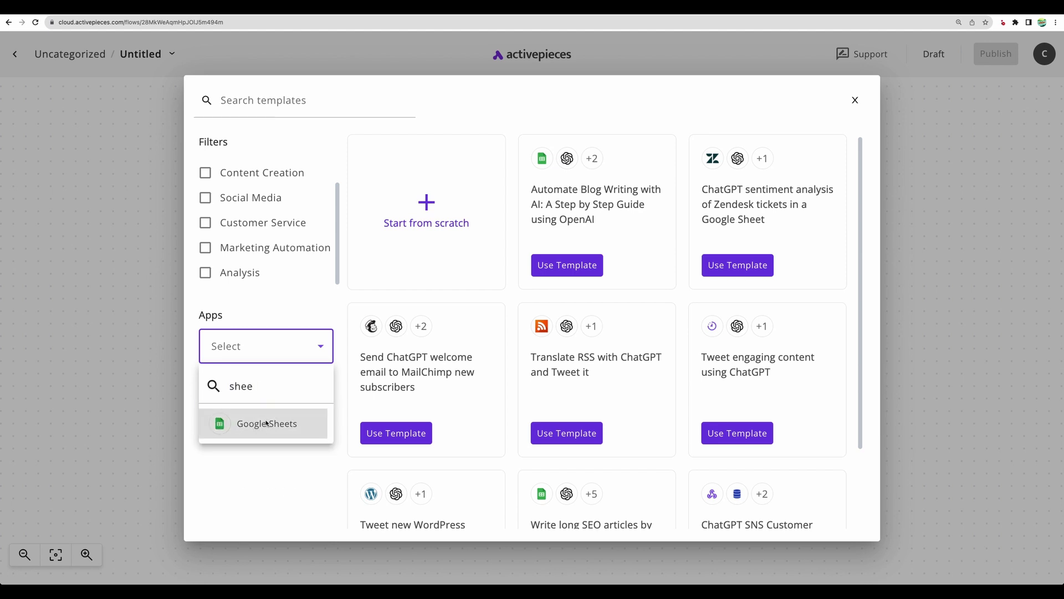
{"action": "left_click", "coordinate": [262, 422]}
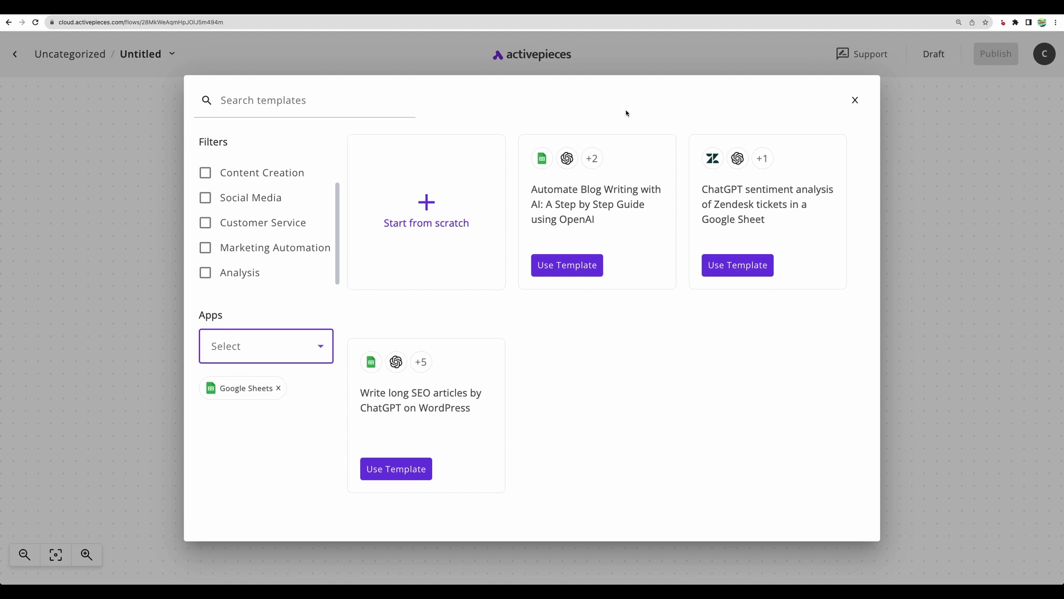
{"action": "left_click", "coordinate": [564, 271]}
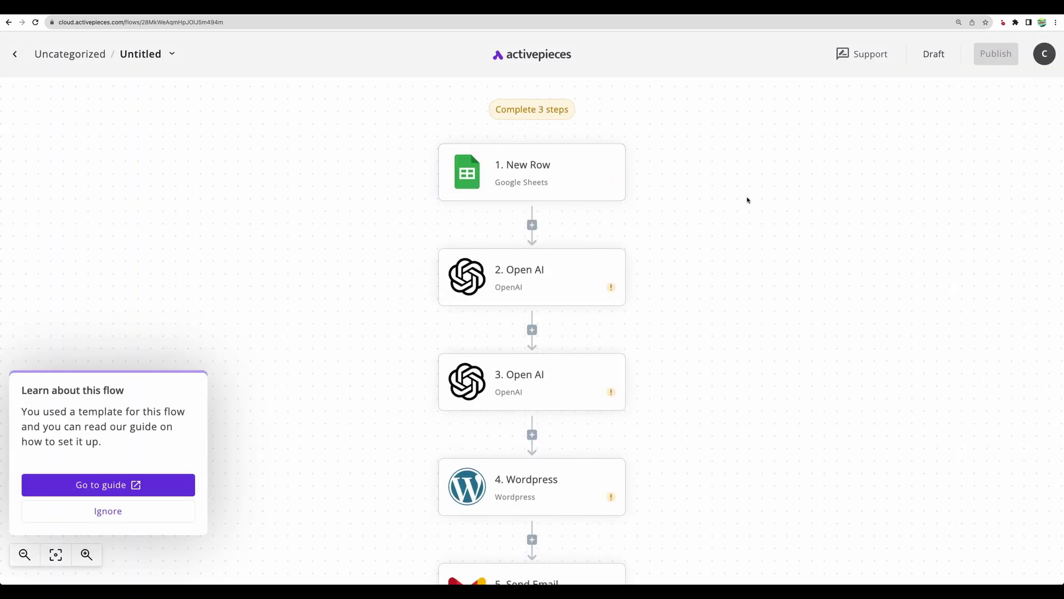
{"action": "scroll", "coordinate": [329, 332], "scroll_direction": "down", "scroll_amount": 3}
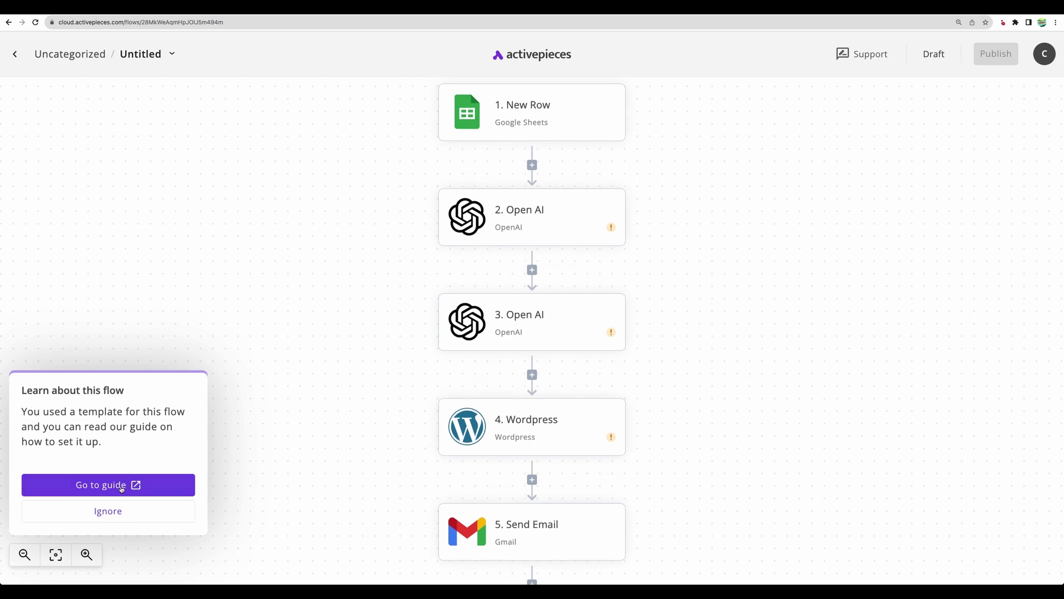
Step: Open the template's AI blog-writing setup guide on the Activepieces blog and read through it
{"action": "left_click", "coordinate": [122, 489]}
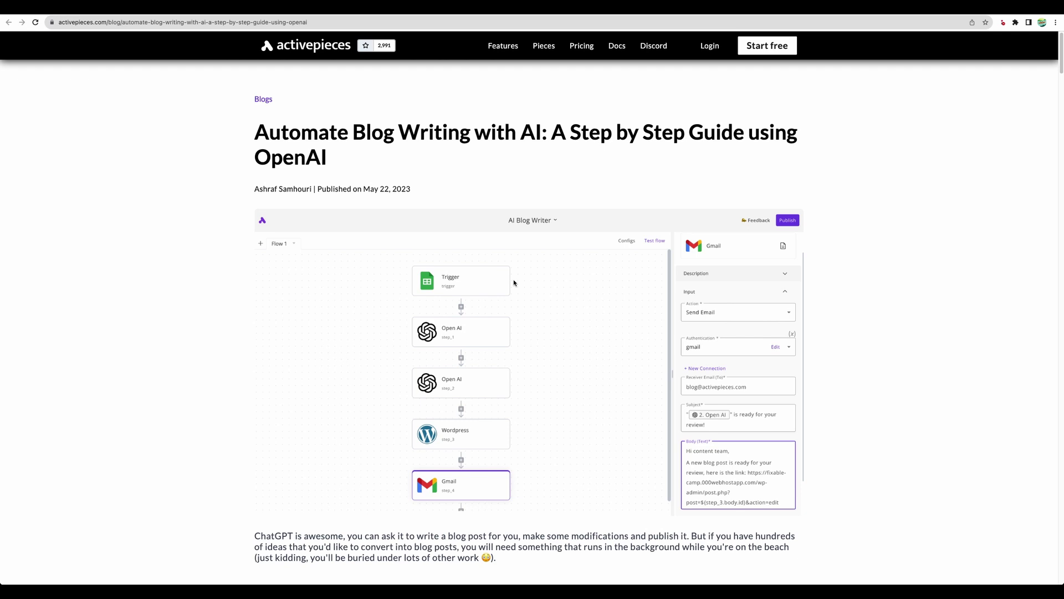
{"action": "scroll", "coordinate": [514, 282], "scroll_direction": "down", "scroll_amount": 20}
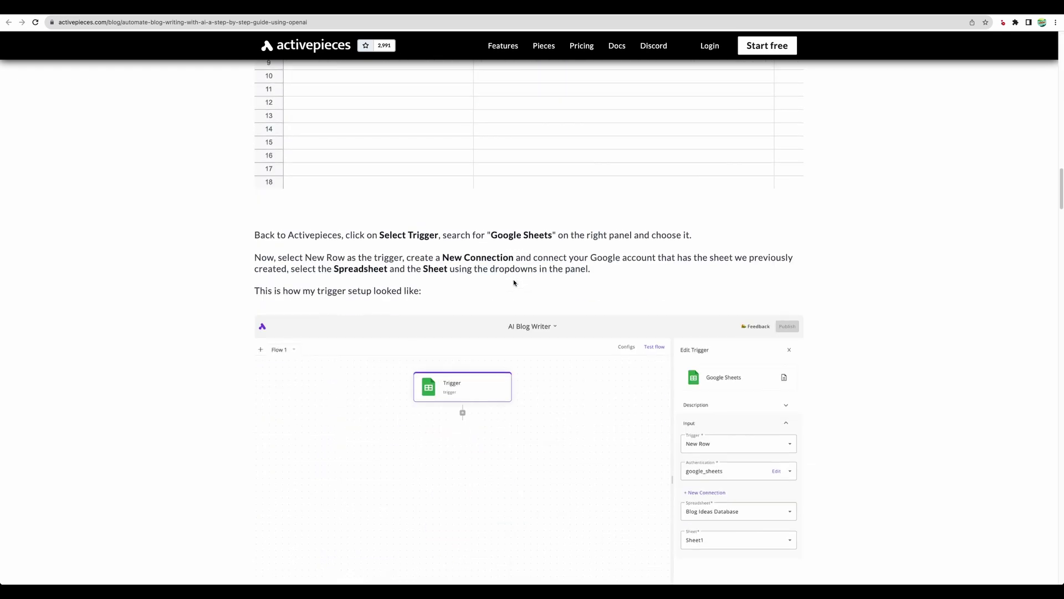
{"action": "scroll", "coordinate": [513, 283], "scroll_direction": "down", "scroll_amount": 10}
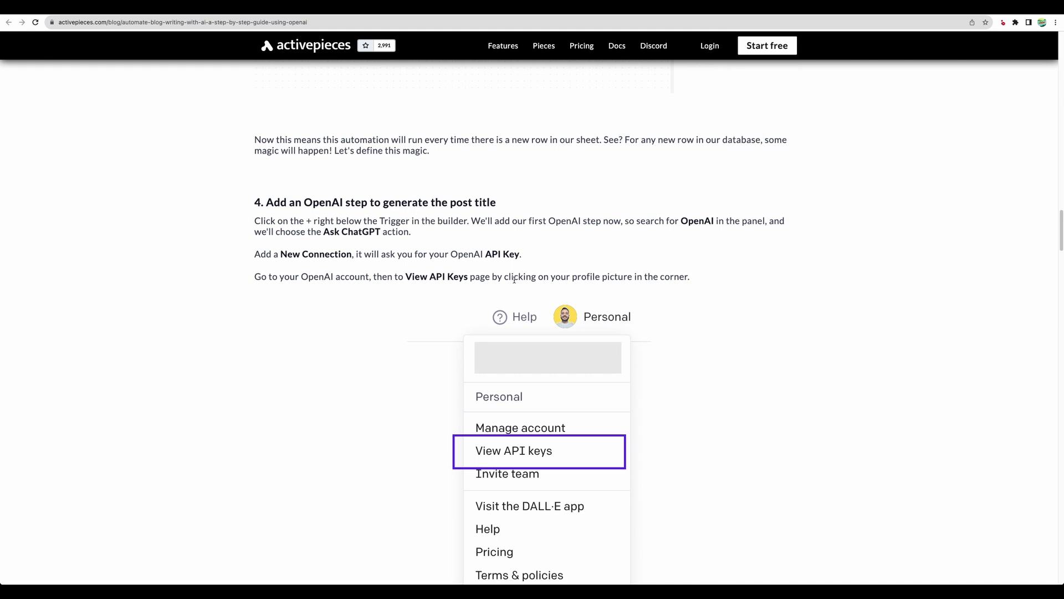
{"action": "scroll", "coordinate": [514, 280], "scroll_direction": "down", "scroll_amount": 10}
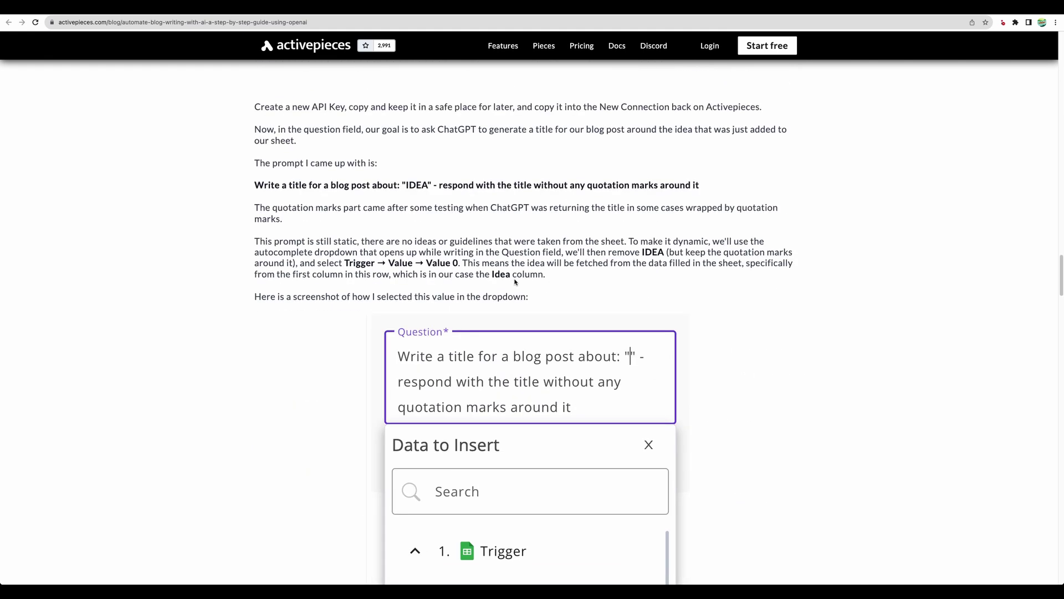
{"action": "scroll", "coordinate": [515, 281], "scroll_direction": "down", "scroll_amount": 5}
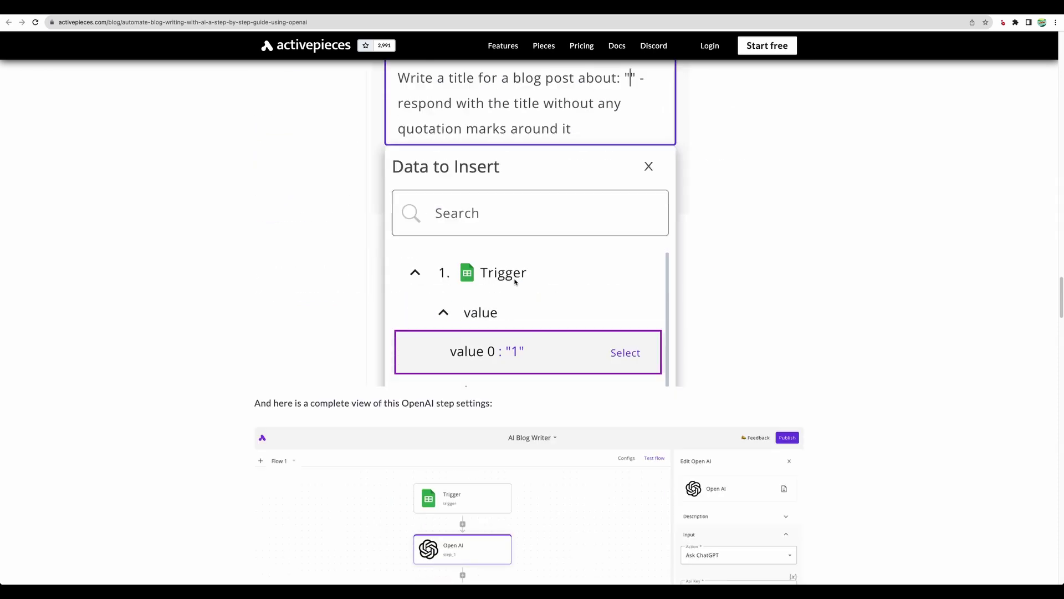
{"action": "scroll", "coordinate": [514, 282], "scroll_direction": "down", "scroll_amount": 3}
{"action": "scroll", "coordinate": [515, 281], "scroll_direction": "down", "scroll_amount": 15}
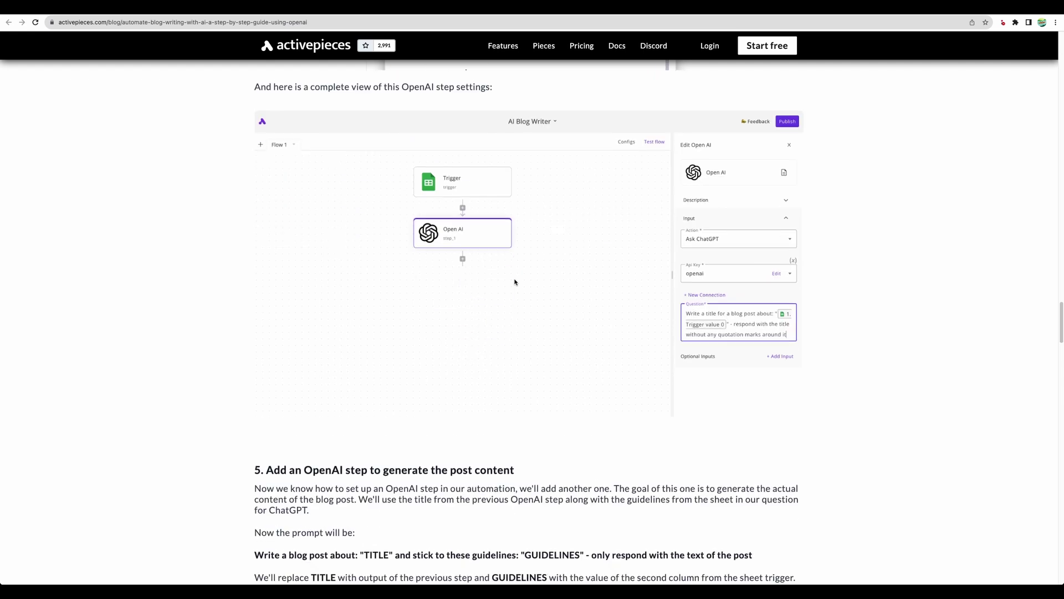
{"action": "scroll", "coordinate": [514, 282], "scroll_direction": "down", "scroll_amount": 17}
{"action": "scroll", "coordinate": [515, 282], "scroll_direction": "down", "scroll_amount": 20}
{"action": "scroll", "coordinate": [514, 282], "scroll_direction": "up", "scroll_amount": 8}
{"action": "scroll", "coordinate": [514, 282], "scroll_direction": "up", "scroll_amount": 12}
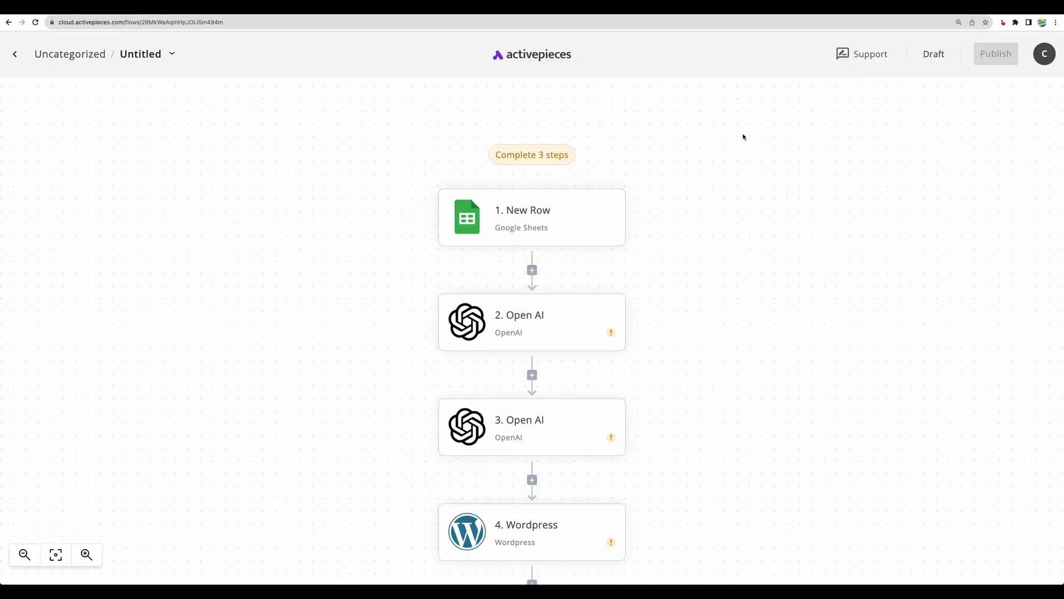
Step: Inspect the New Row trigger, then the first Open AI step's Question prompt
{"action": "left_click", "coordinate": [570, 219]}
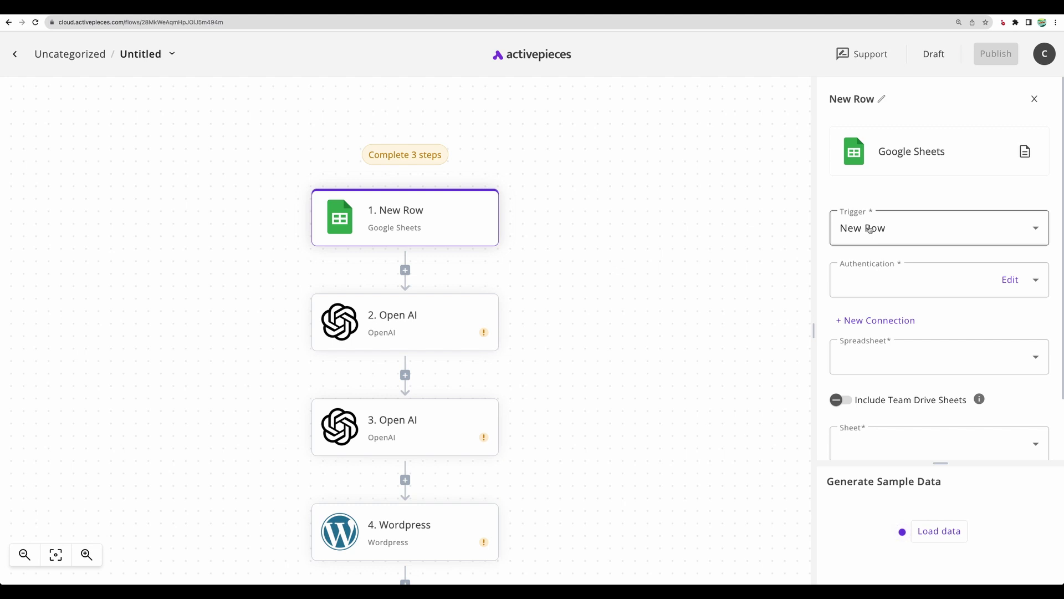
{"action": "left_click", "coordinate": [417, 327]}
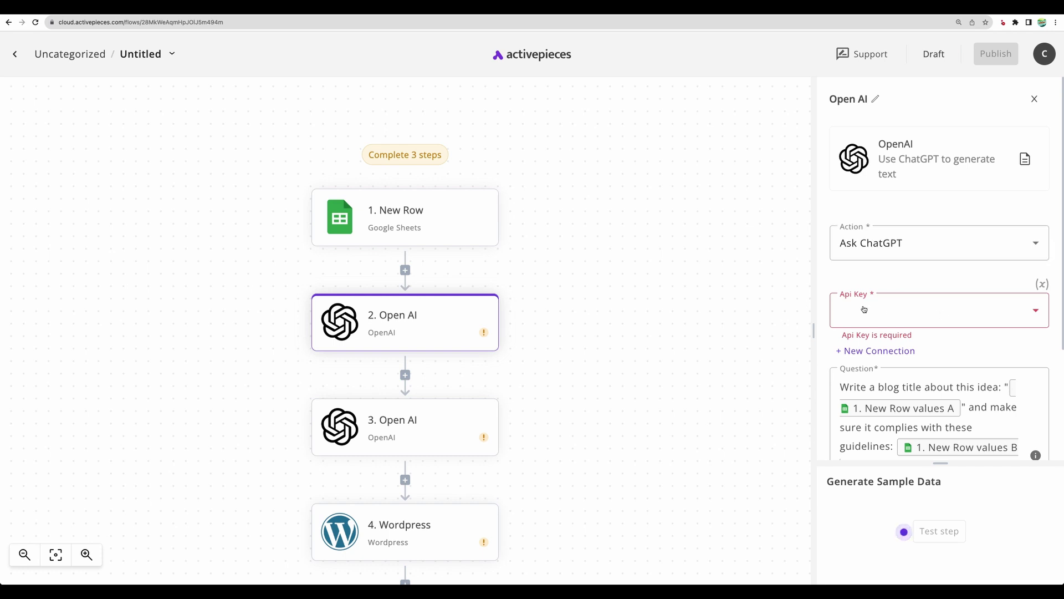
{"action": "scroll", "coordinate": [910, 316], "scroll_direction": "down", "scroll_amount": 4}
{"action": "left_click", "coordinate": [886, 363]}
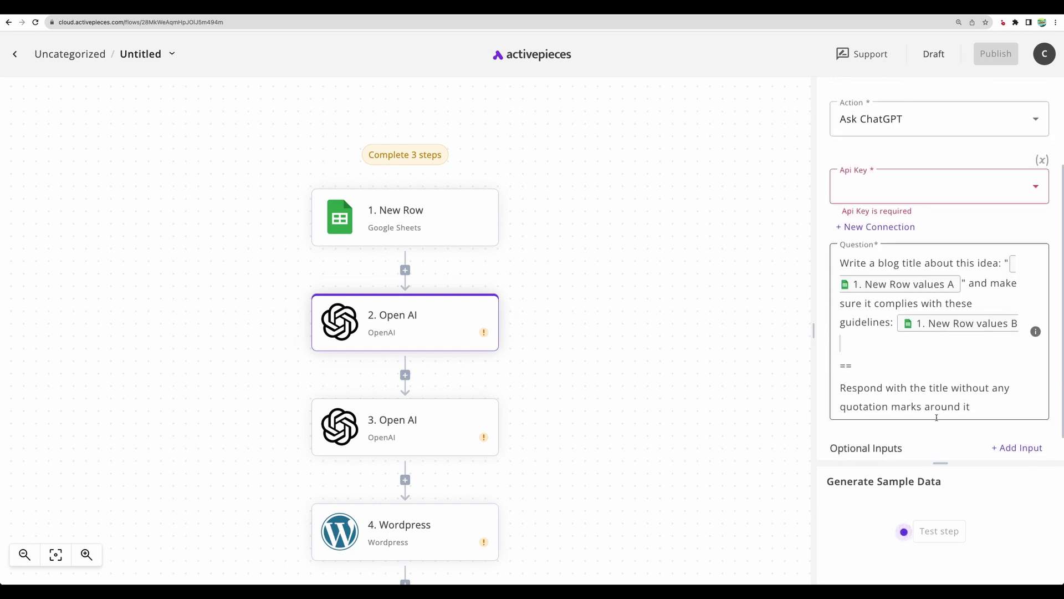
{"action": "left_click_drag", "start_coordinate": [985, 407], "coordinate": [873, 267]}
{"action": "left_click", "coordinate": [874, 267]}
{"action": "left_click_drag", "start_coordinate": [857, 263], "coordinate": [902, 263]}
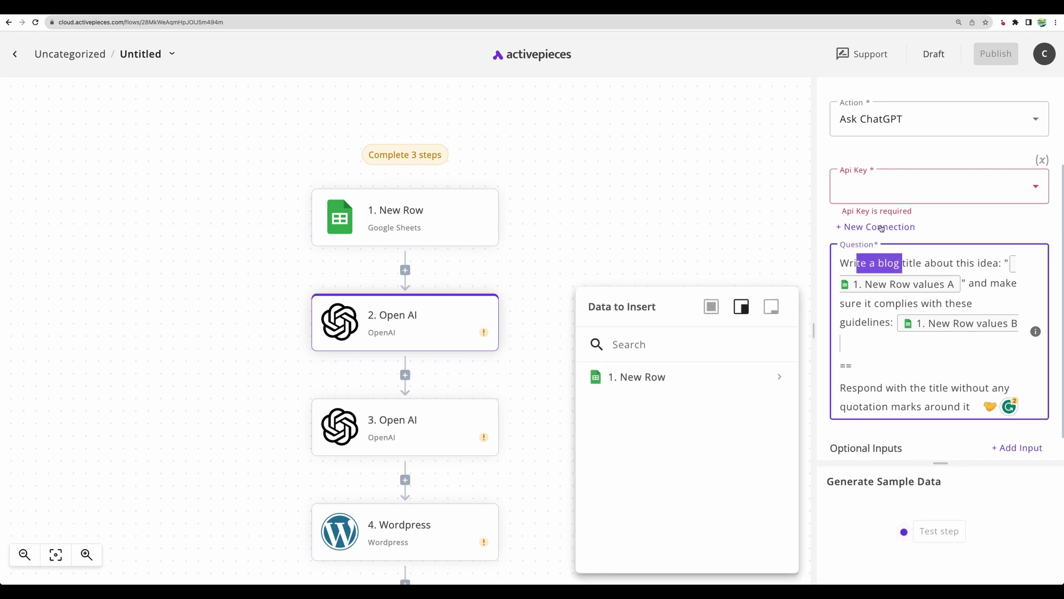
{"action": "left_click", "coordinate": [662, 210]}
Step: Inspect the second Open AI step and Send Email step, then fit the flow to screen
{"action": "left_click", "coordinate": [399, 427]}
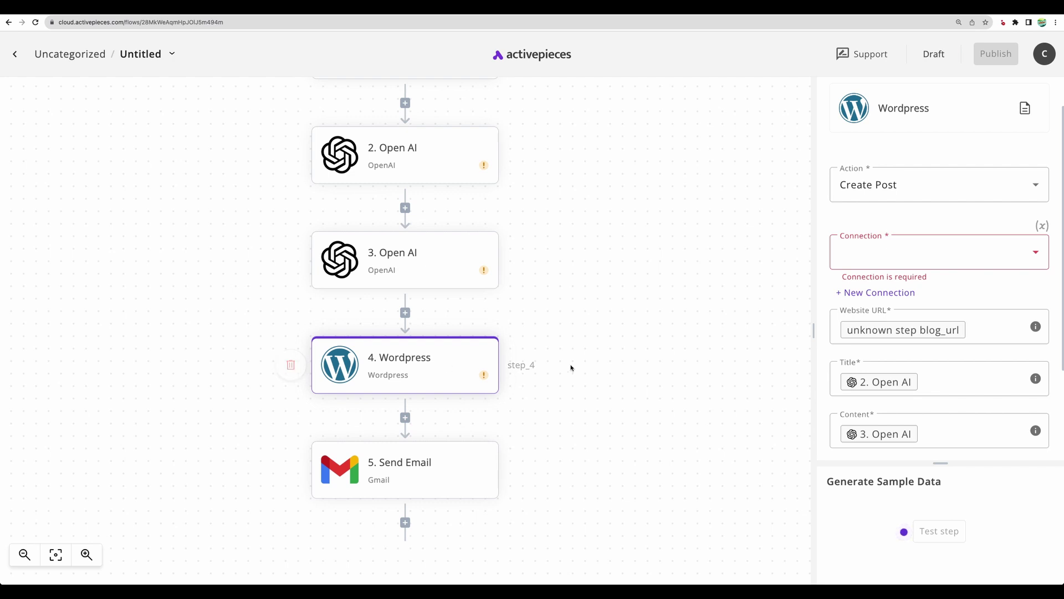
{"action": "scroll", "coordinate": [574, 365], "scroll_direction": "down", "scroll_amount": 3}
{"action": "left_click", "coordinate": [432, 376]}
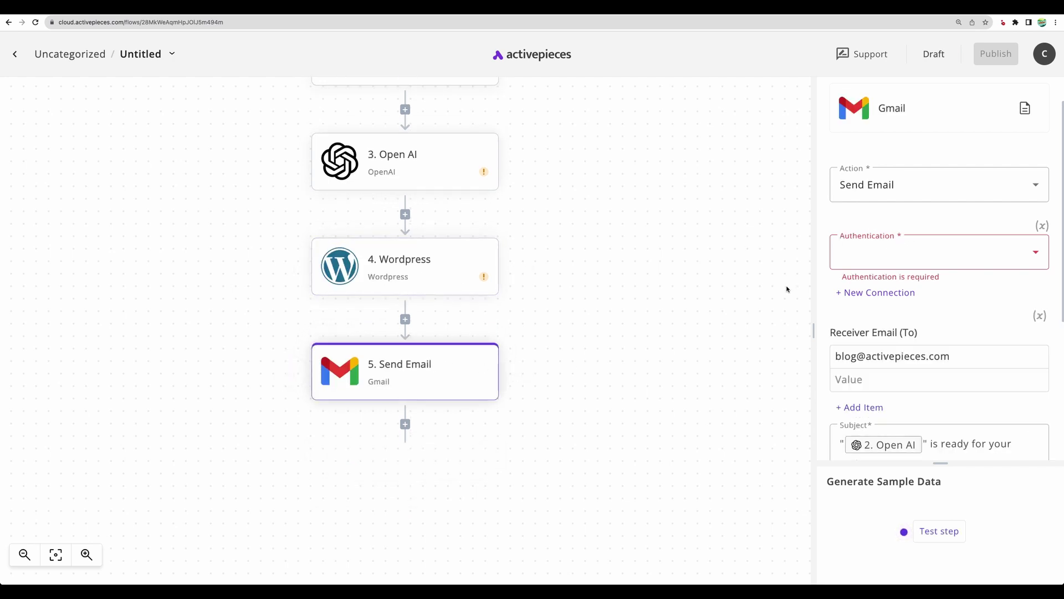
{"action": "scroll", "coordinate": [942, 374], "scroll_direction": "down", "scroll_amount": 4}
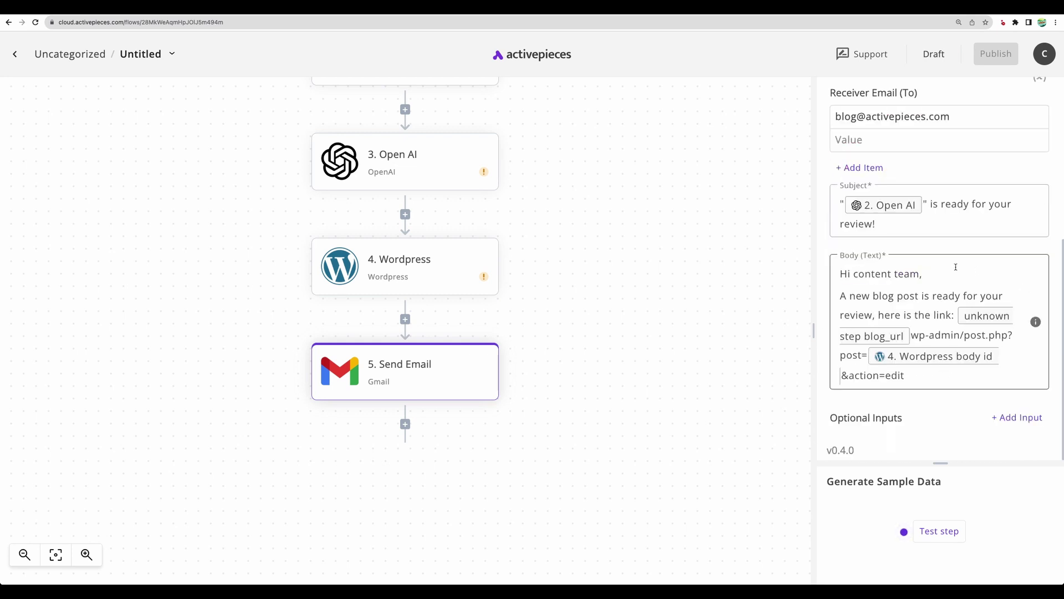
{"action": "scroll", "coordinate": [529, 318], "scroll_direction": "up", "scroll_amount": 6}
{"action": "scroll", "coordinate": [529, 317], "scroll_direction": "down", "scroll_amount": 1}
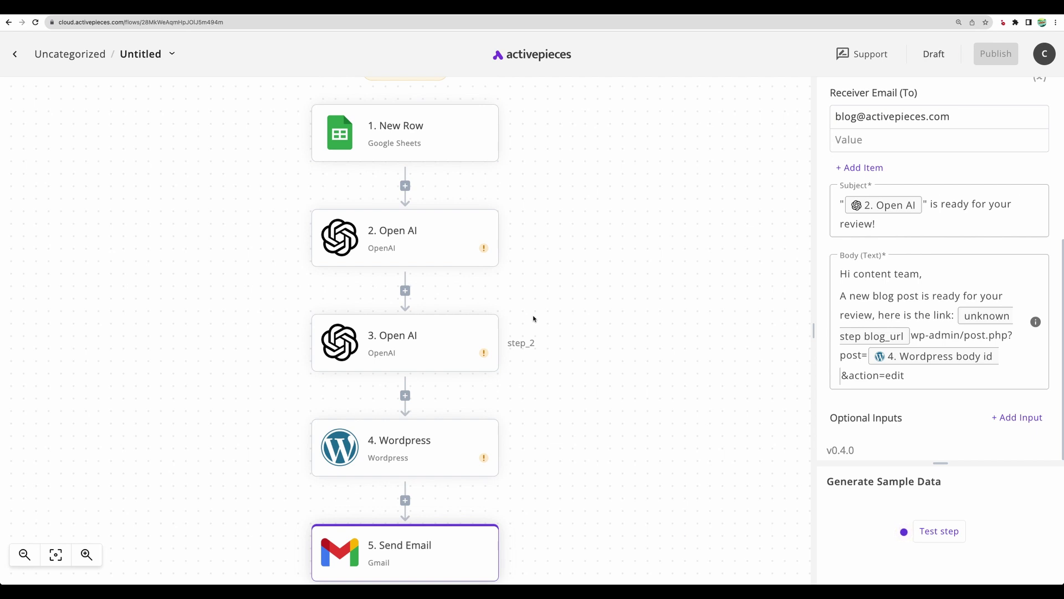
{"action": "left_click", "coordinate": [56, 554]}
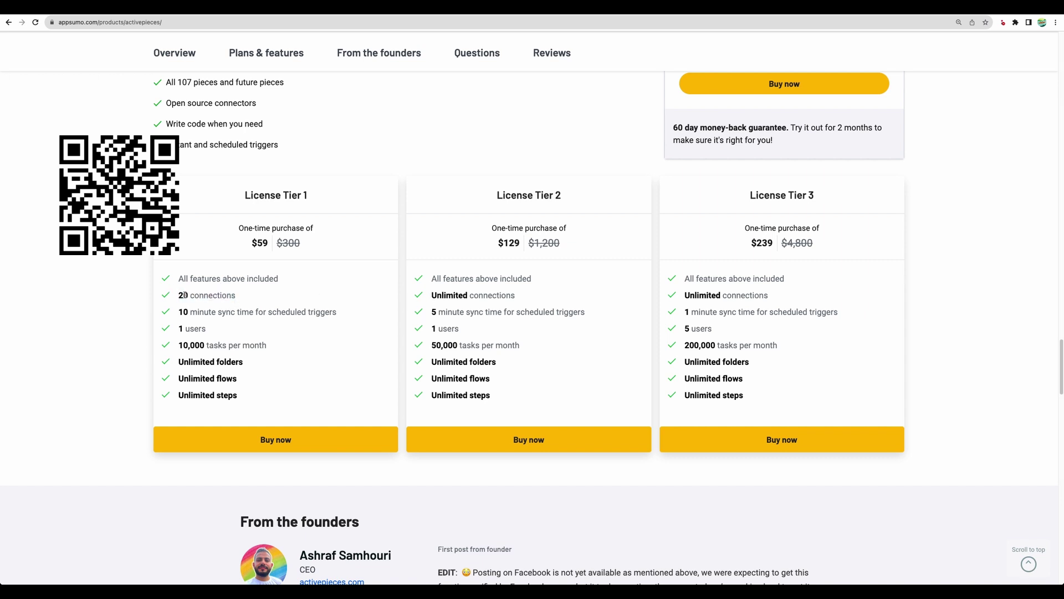
Step: Highlight Tier 1's 20 connections limit and Tier 2's Unlimited connections line
{"action": "left_click_drag", "start_coordinate": [180, 295], "coordinate": [236, 299]}
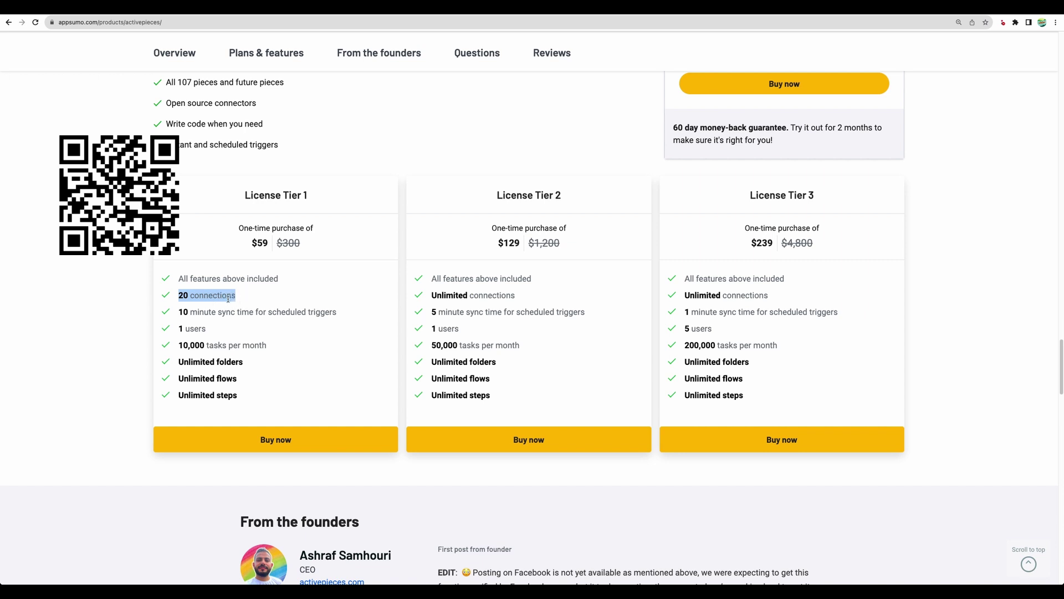
{"action": "left_click", "coordinate": [181, 295]}
{"action": "left_click_drag", "start_coordinate": [180, 295], "coordinate": [250, 296]}
{"action": "left_click", "coordinate": [243, 296]}
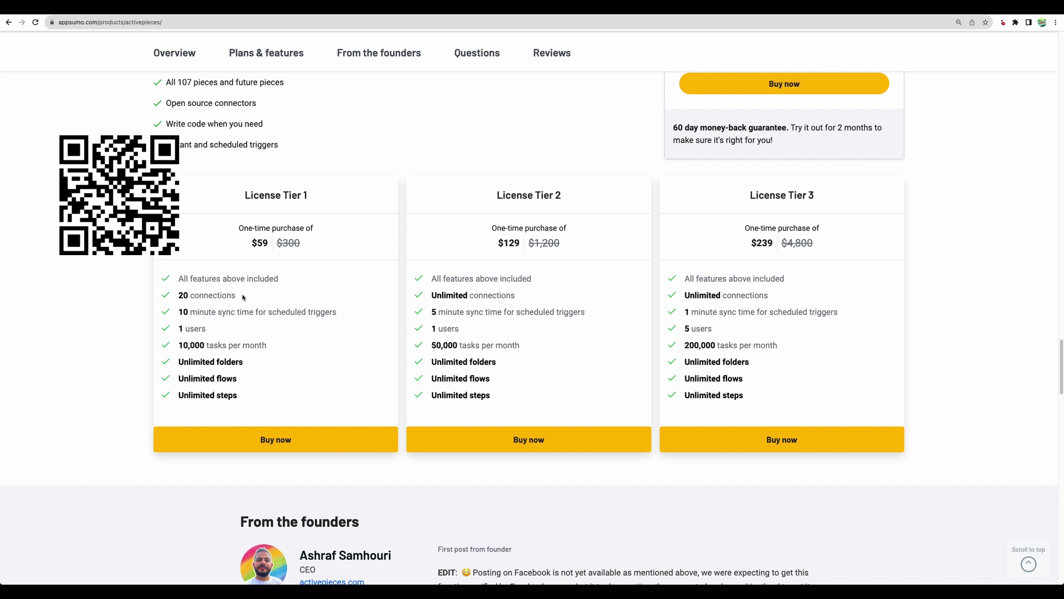
{"action": "left_click_drag", "start_coordinate": [431, 278], "coordinate": [585, 317]}
{"action": "left_click", "coordinate": [476, 314]}
{"action": "triple_click", "coordinate": [468, 299]}
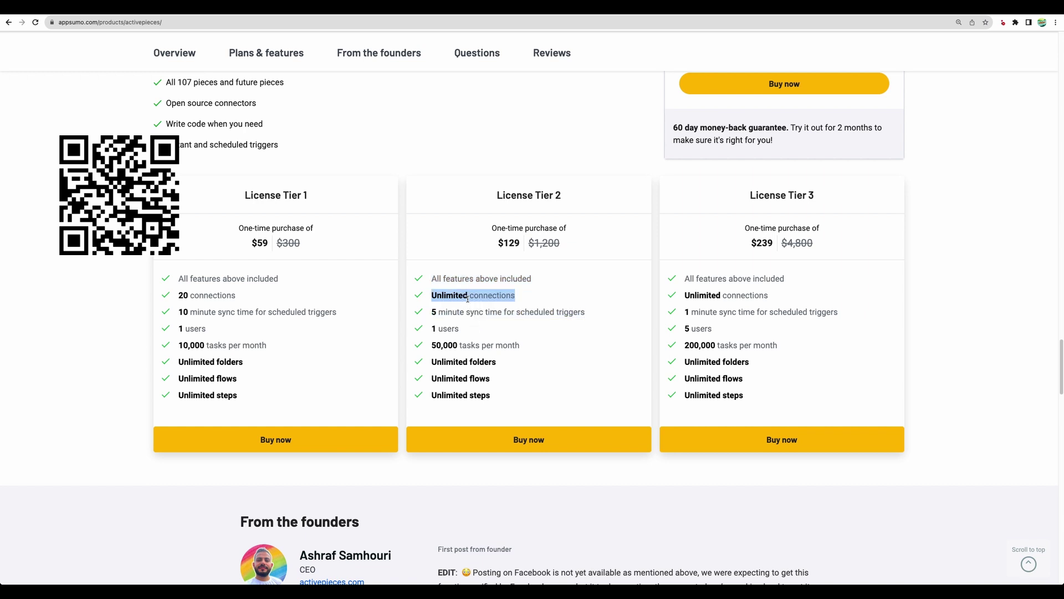